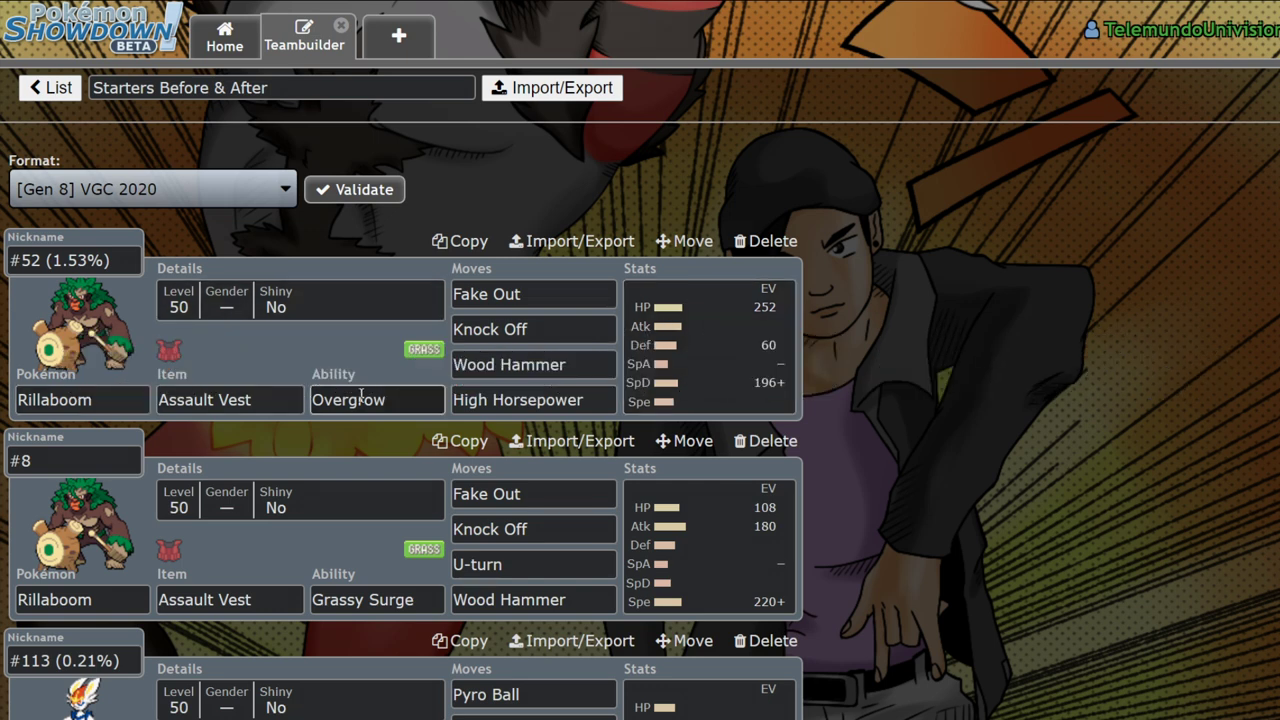
Review the before-and-after sets of Rillaboom, Cinderace and Inteleon in the Starters Before & After team
{"action": "scroll", "coordinate": [223, 400], "scroll_direction": "down", "scroll_amount": 4}
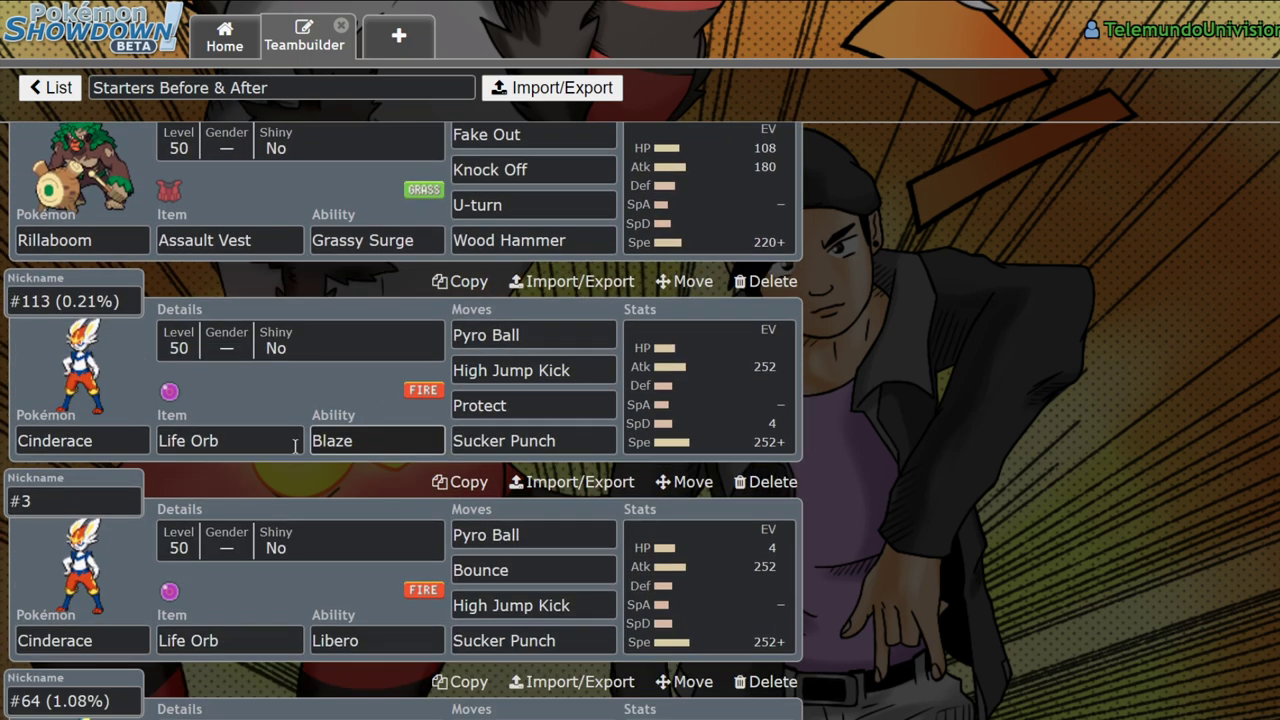
{"action": "scroll", "coordinate": [365, 500], "scroll_direction": "down", "scroll_amount": 2}
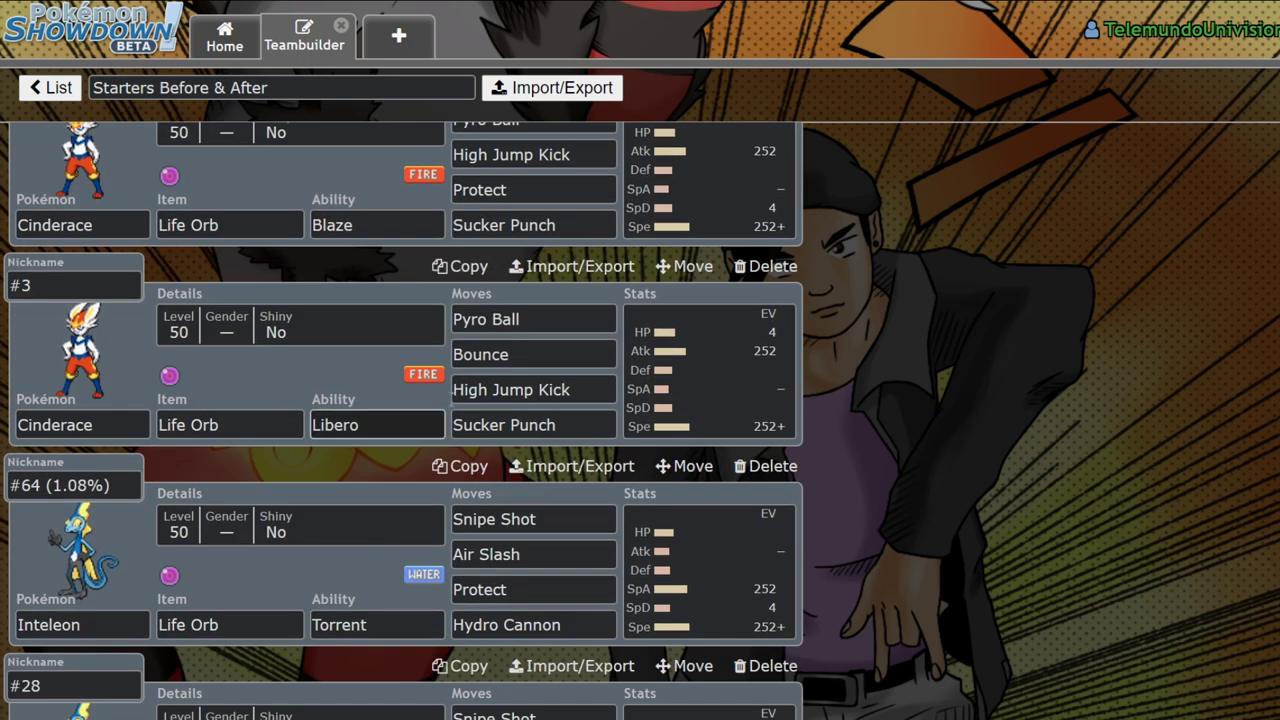
{"action": "scroll", "coordinate": [250, 510], "scroll_direction": "down", "scroll_amount": 2}
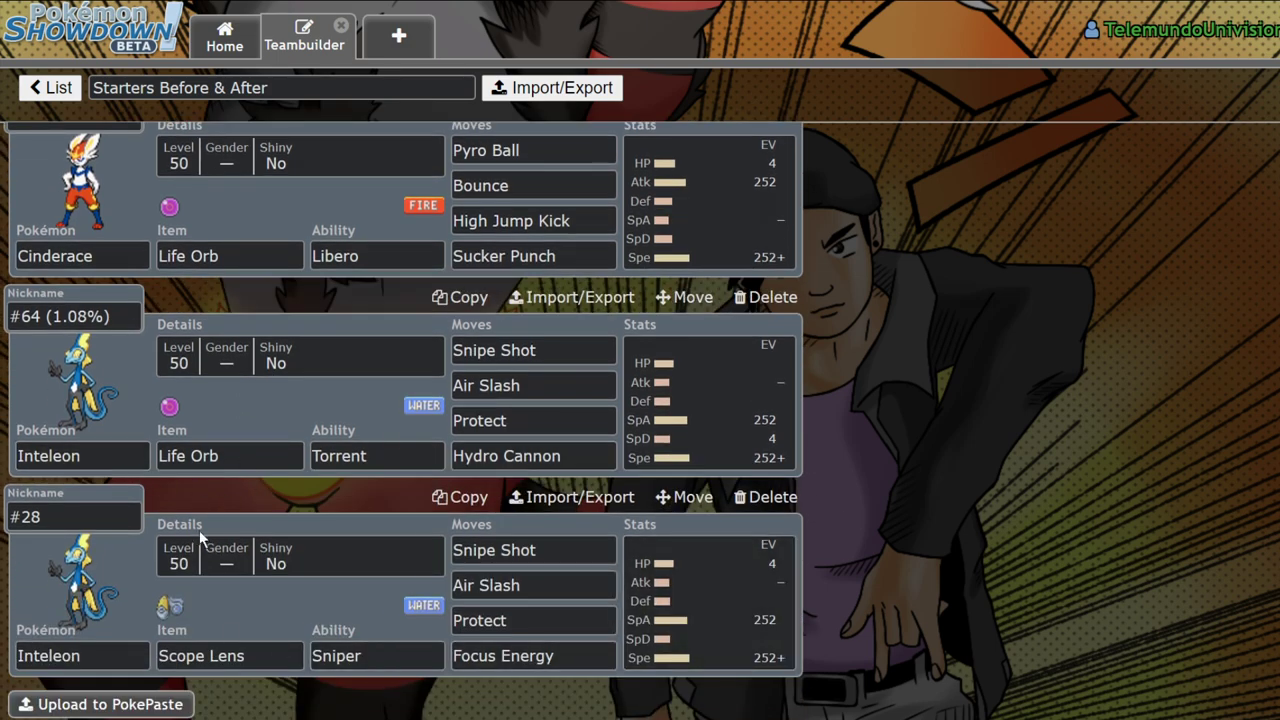
{"action": "scroll", "coordinate": [308, 515], "scroll_direction": "up", "scroll_amount": 8}
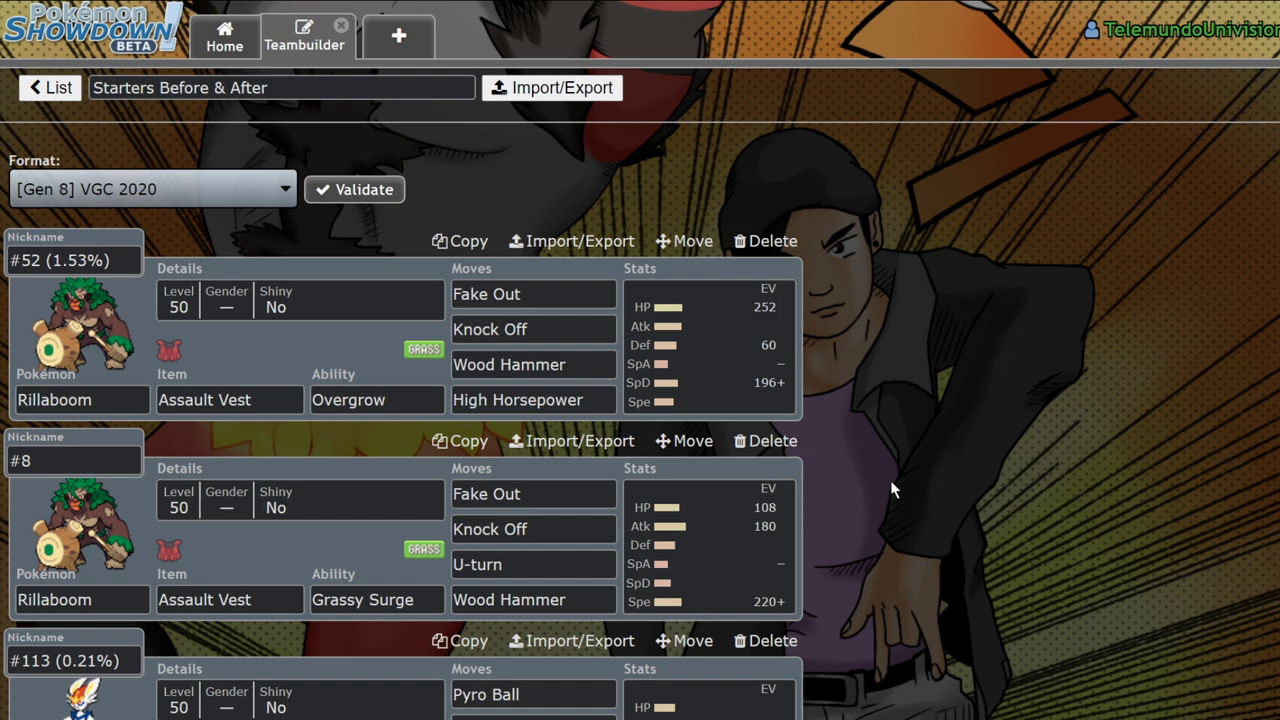
{"action": "scroll", "coordinate": [890, 480], "scroll_direction": "down", "scroll_amount": 1}
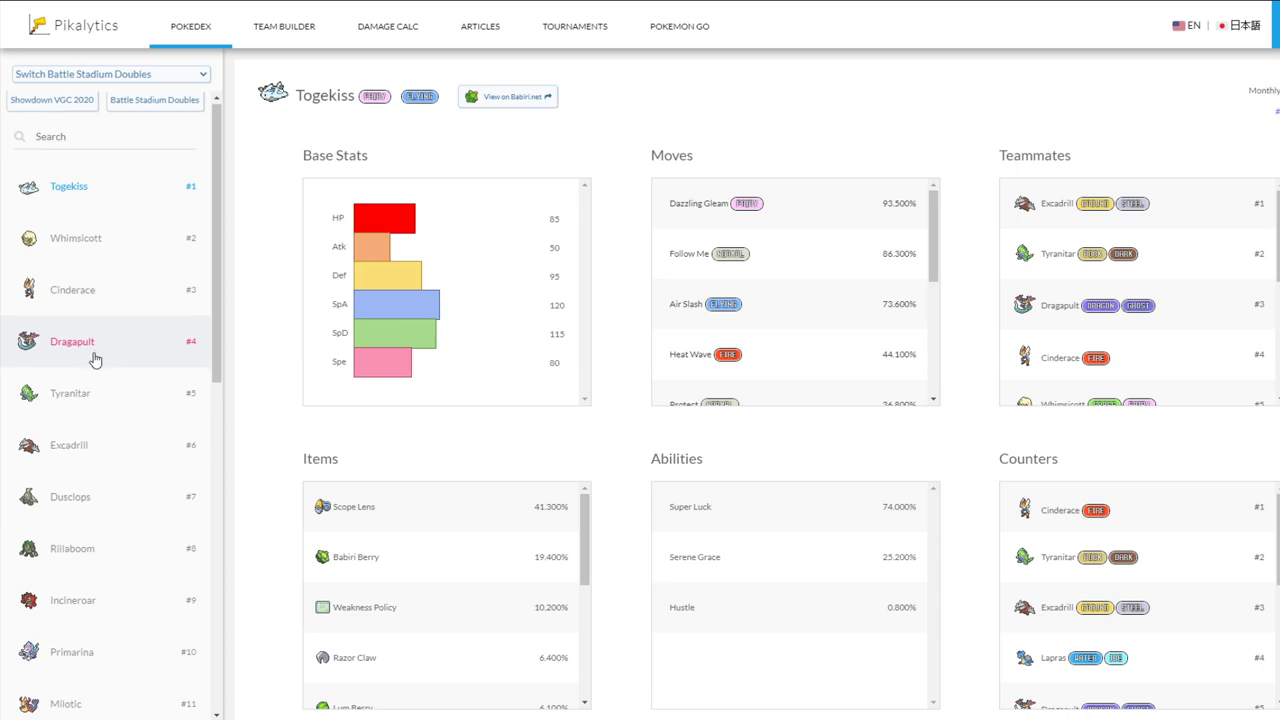
Switch to Pikalytics, change the usage data to Showdown VGC 2020 and browse the ranked Pokémon list
{"action": "scroll", "coordinate": [95, 358], "scroll_direction": "down", "scroll_amount": 2}
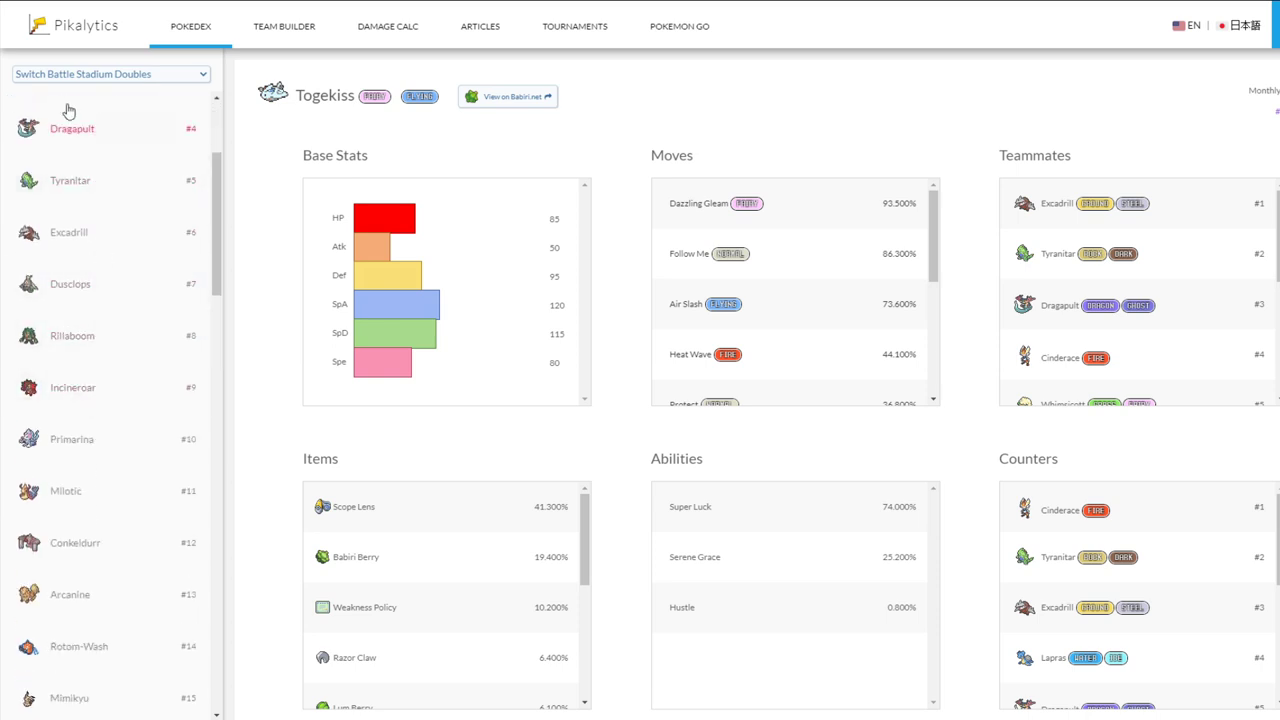
{"action": "scroll", "coordinate": [75, 120], "scroll_direction": "up", "scroll_amount": 2}
{"action": "scroll", "coordinate": [67, 108], "scroll_direction": "up", "scroll_amount": 1}
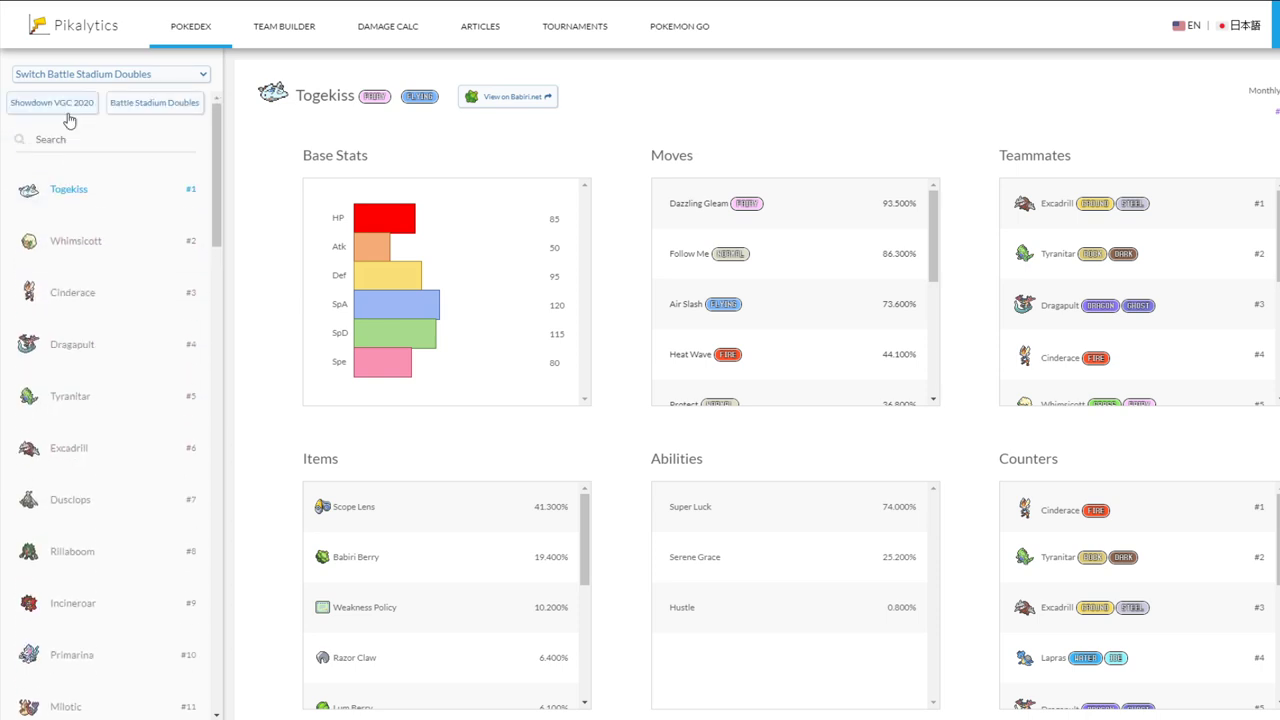
{"action": "left_click", "coordinate": [68, 114]}
{"action": "scroll", "coordinate": [90, 400], "scroll_direction": "down", "scroll_amount": 4}
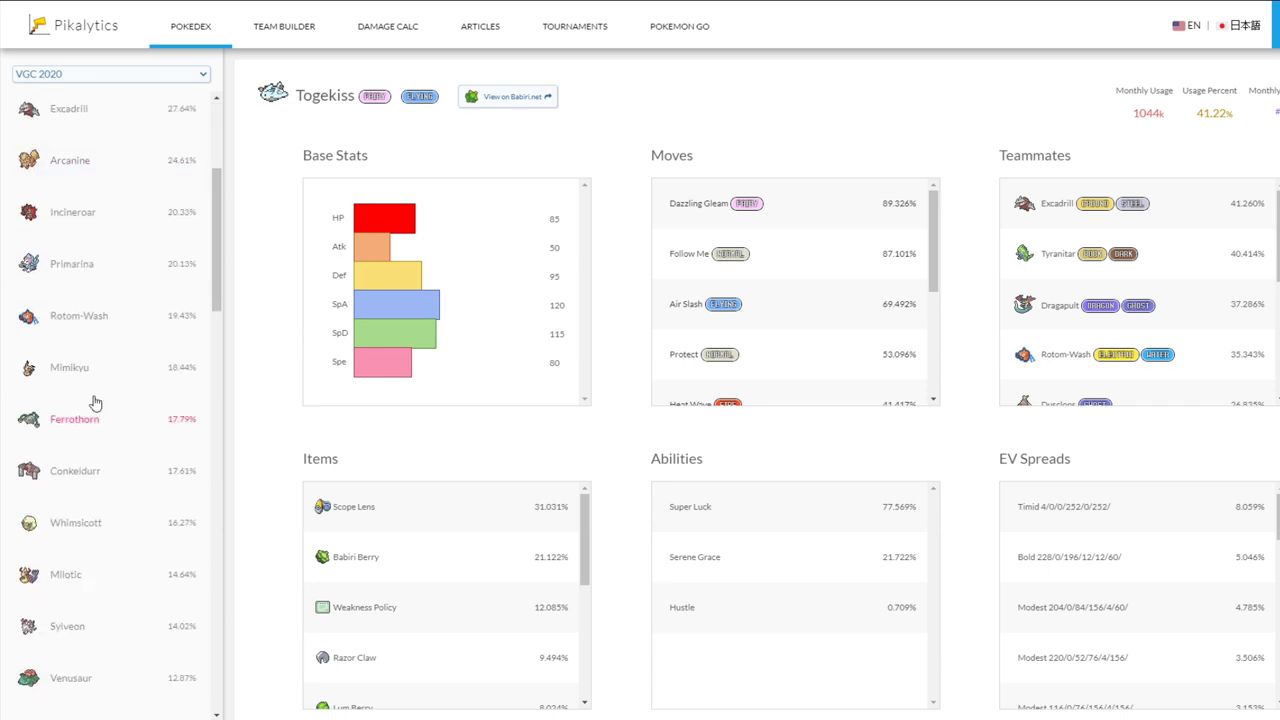
Search the Pokémon list for "Cind", open Cinderace and highlight its ability usage
{"action": "scroll", "coordinate": [90, 178], "scroll_direction": "up", "scroll_amount": 4}
{"action": "left_click", "coordinate": [85, 141]}
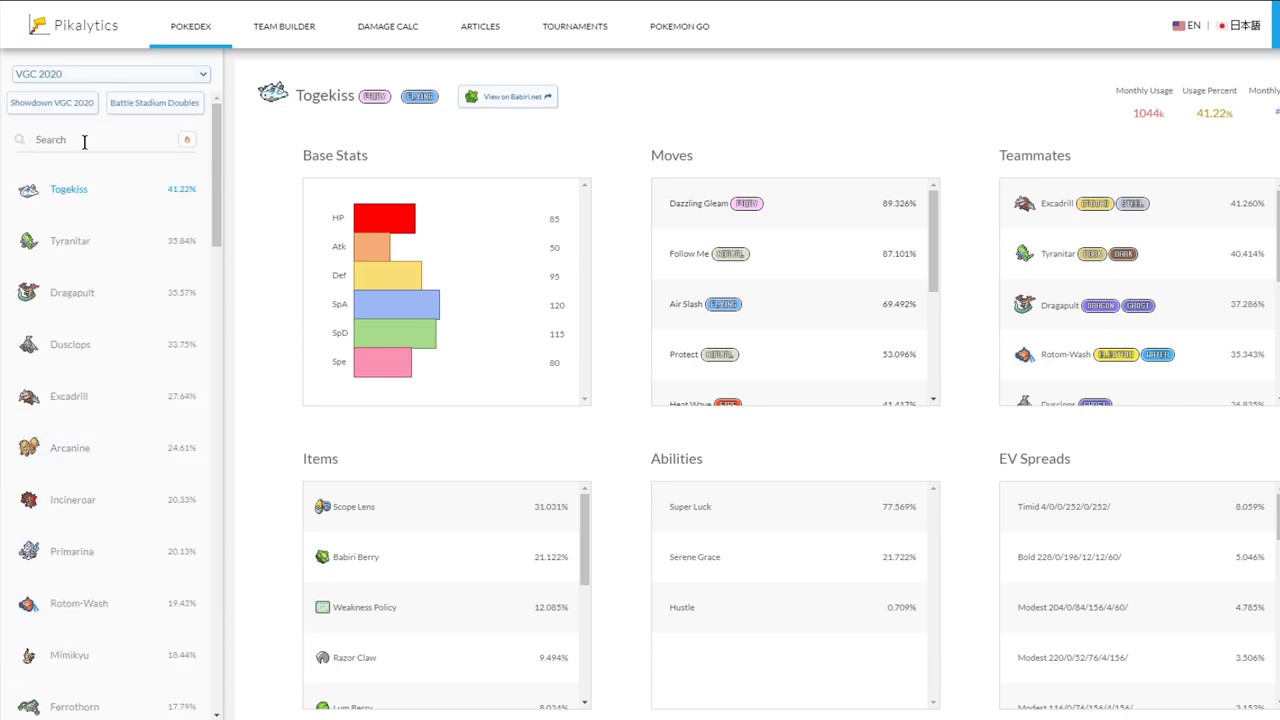
{"action": "type", "text": "Cind"}
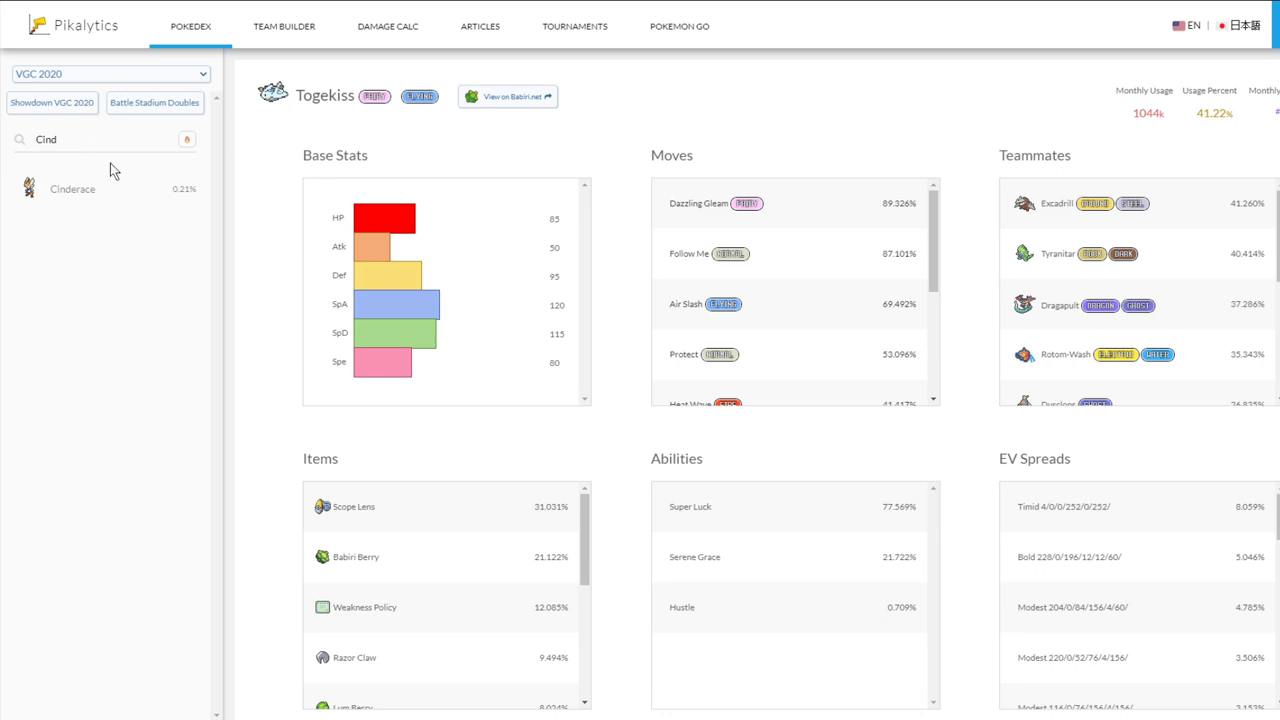
{"action": "left_click", "coordinate": [124, 189]}
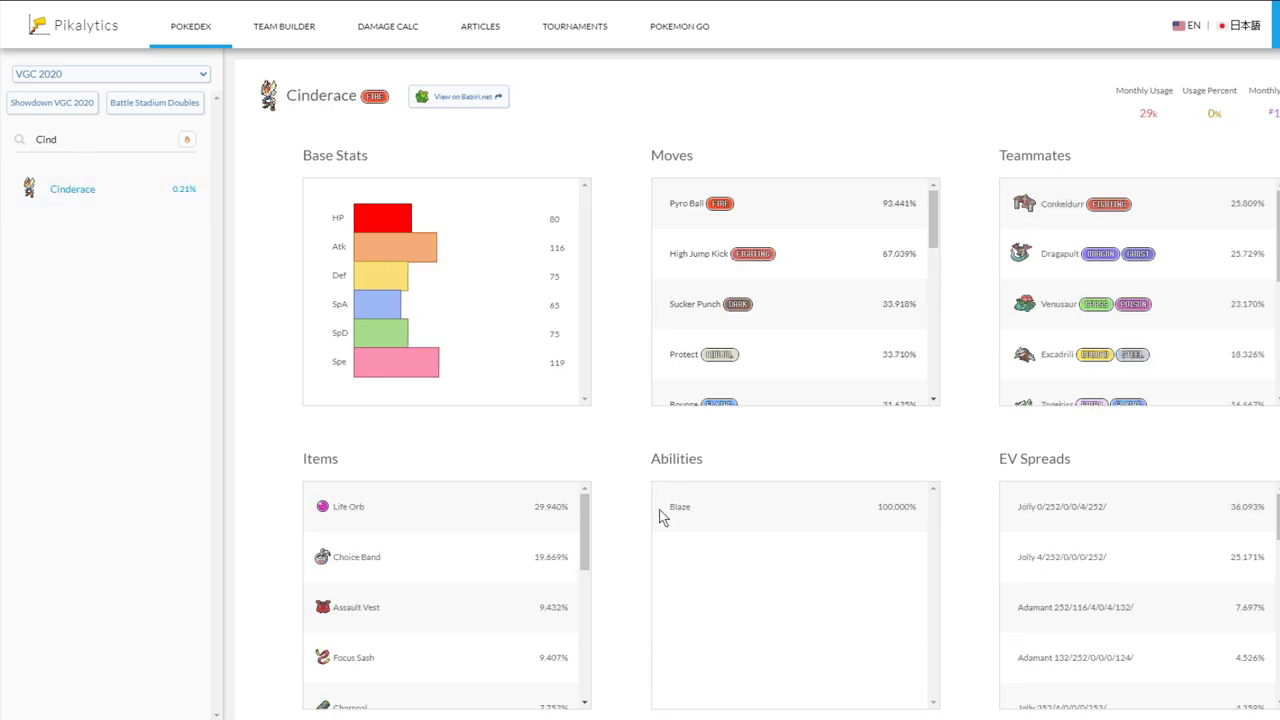
{"action": "left_click_drag", "start_coordinate": [660, 516], "coordinate": [934, 517]}
{"action": "left_click", "coordinate": [920, 512]}
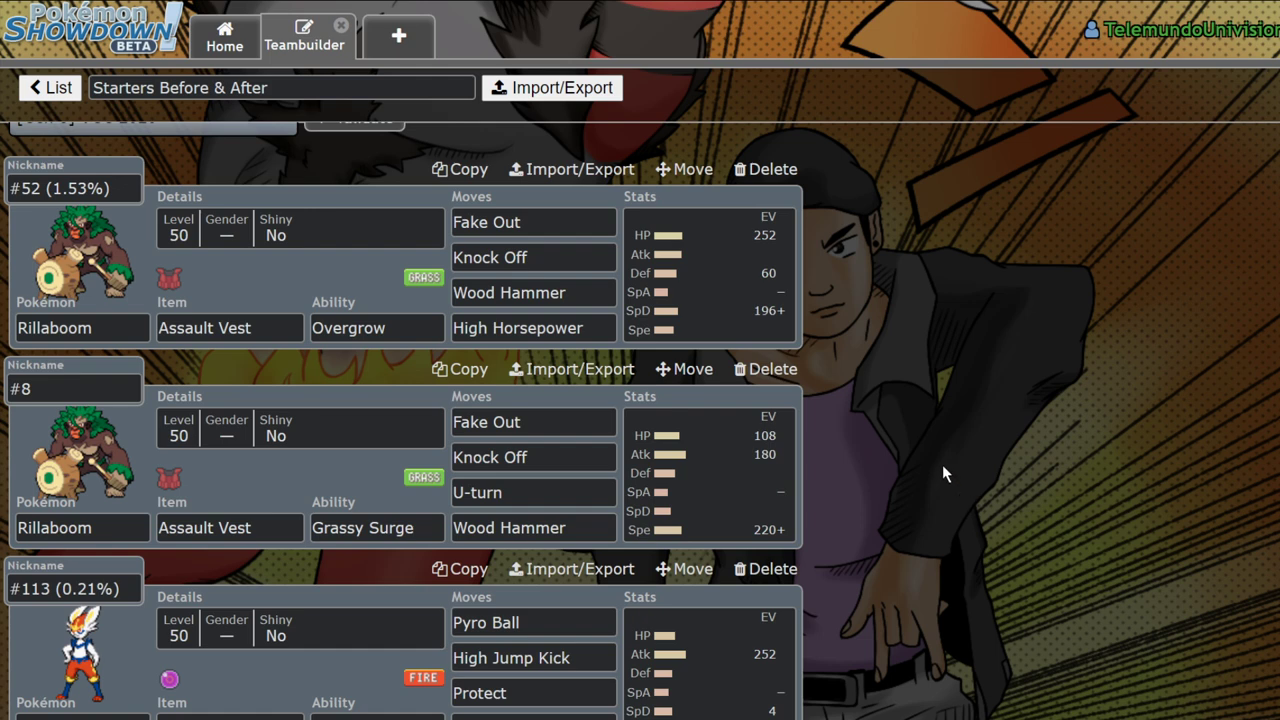
Switch to the Pokémon Showdown Teambuilder and inspect the #52 Rillaboom's EVs and its High Horsepower and Knock Off move details
{"action": "left_click", "coordinate": [775, 310]}
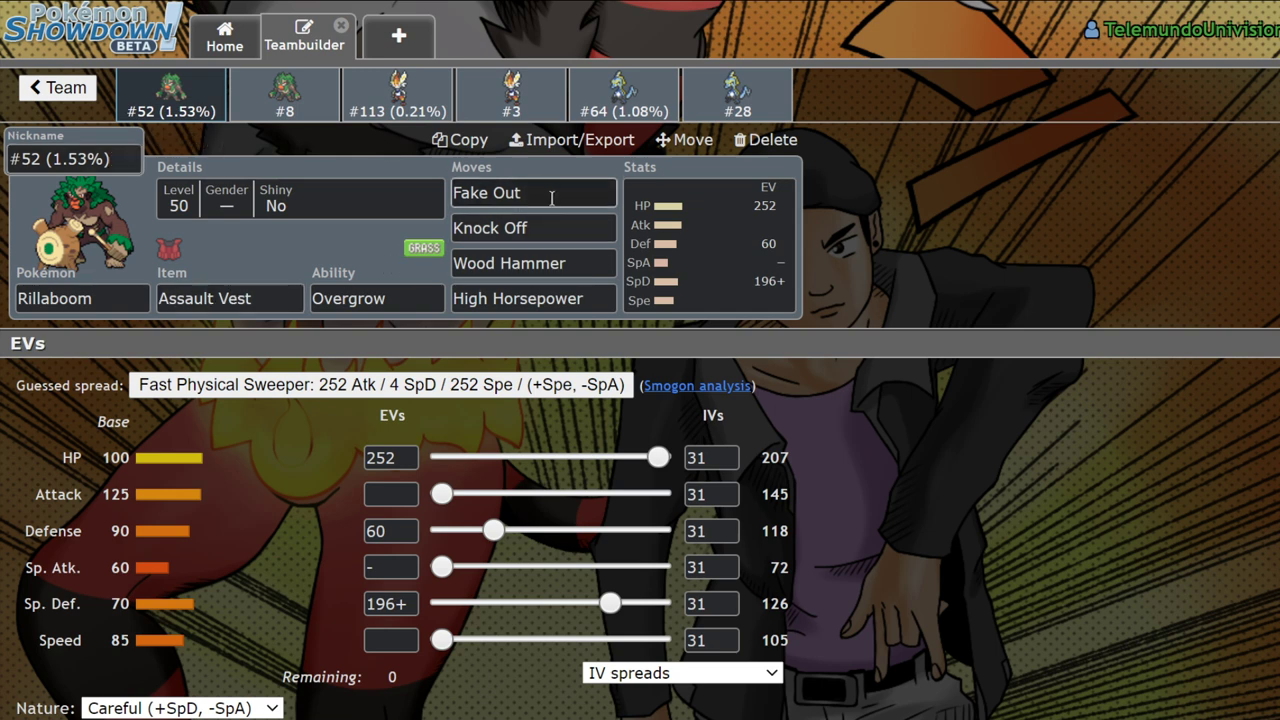
{"action": "left_click", "coordinate": [559, 283]}
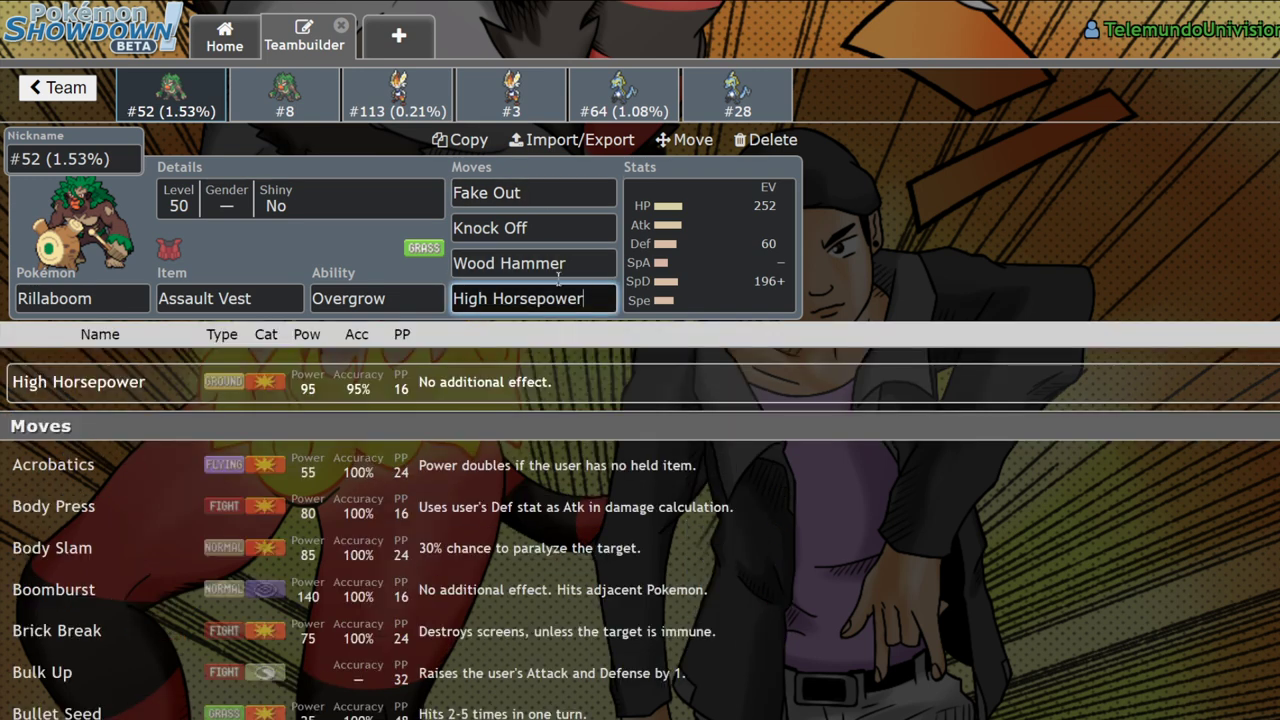
{"action": "left_click", "coordinate": [685, 273]}
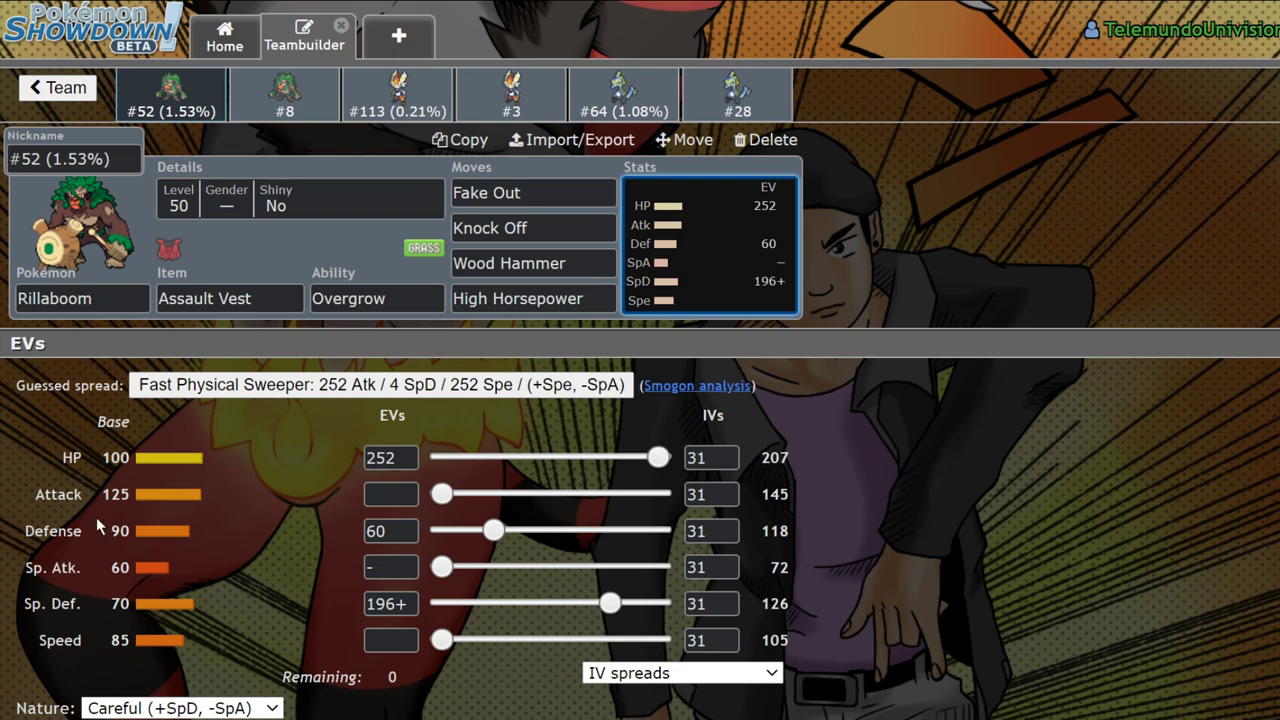
{"action": "left_click", "coordinate": [538, 228]}
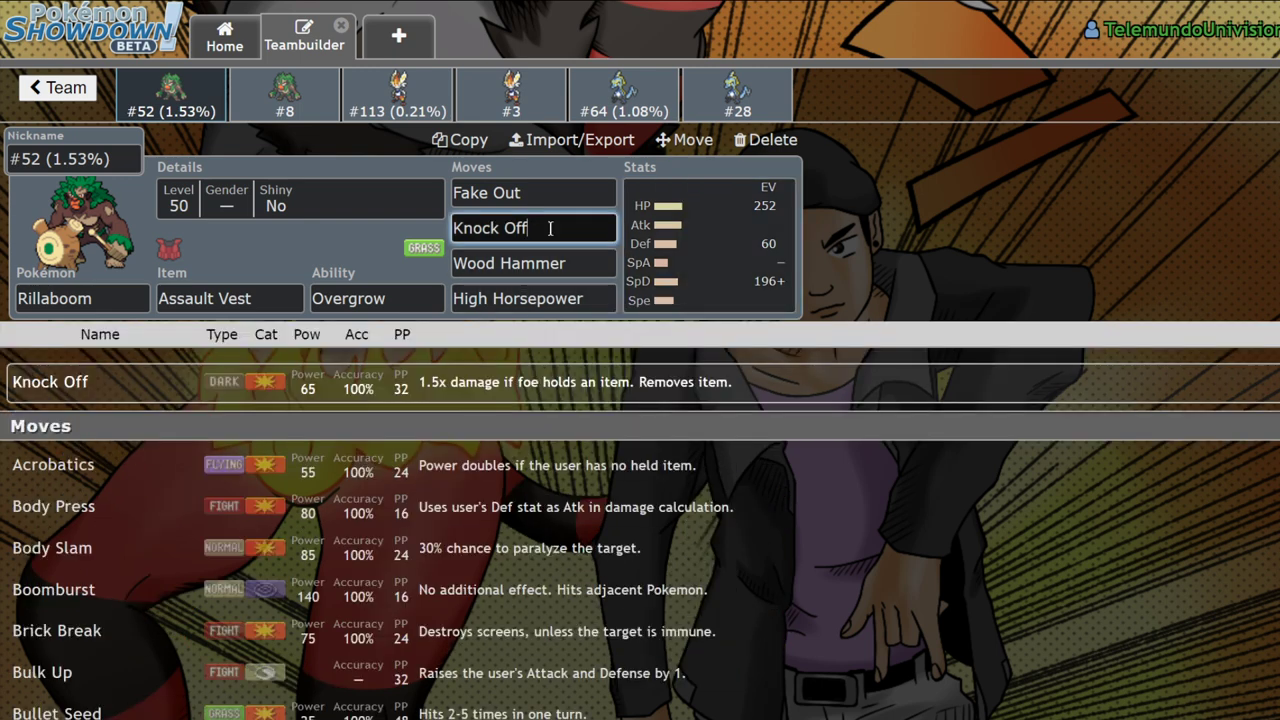
{"action": "left_click", "coordinate": [719, 261]}
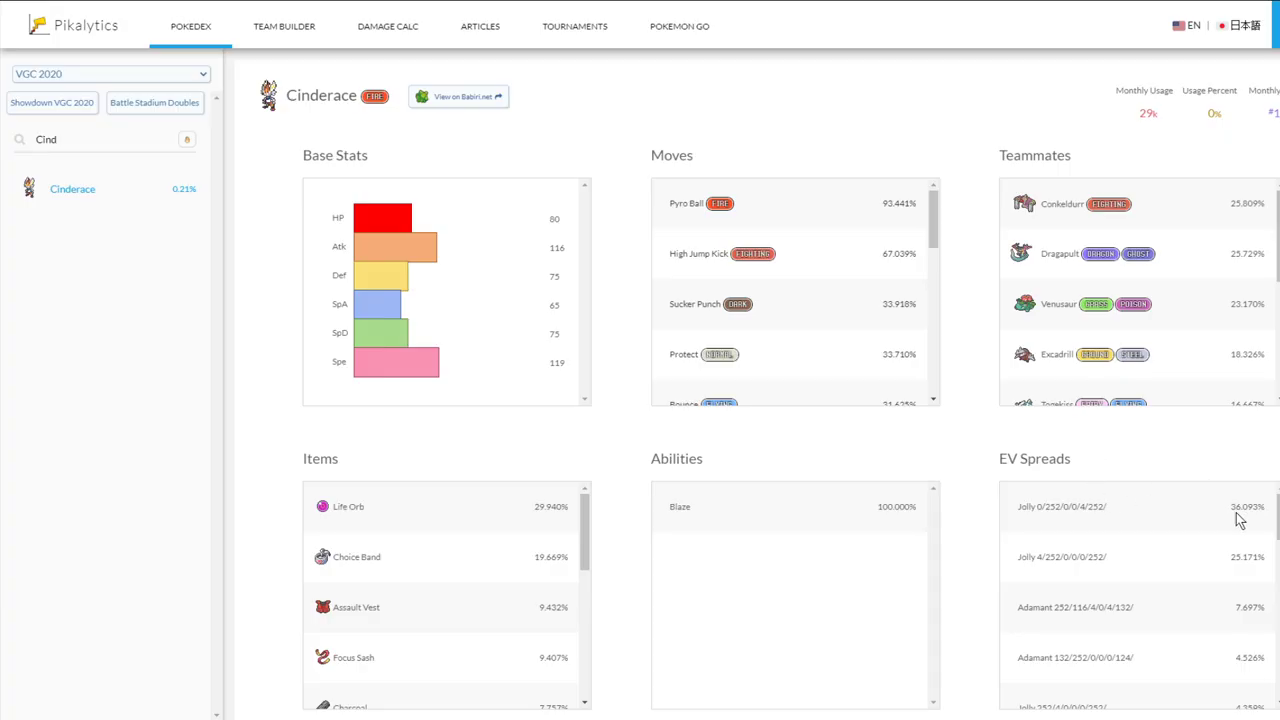
On Pikalytics, search for "Rill", open Rillaboom and highlight its two most used EV spreads
{"action": "double_click", "coordinate": [91, 140]}
{"action": "type", "text": "Rill"}
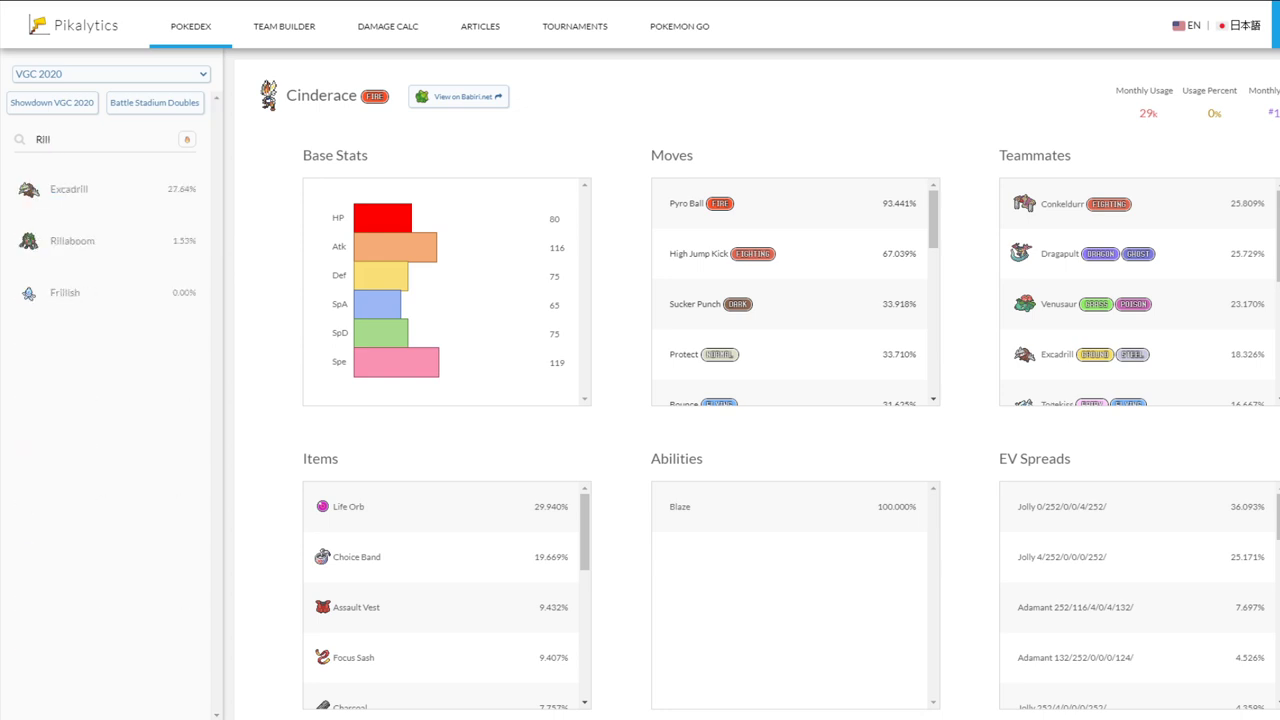
{"action": "left_click", "coordinate": [143, 235]}
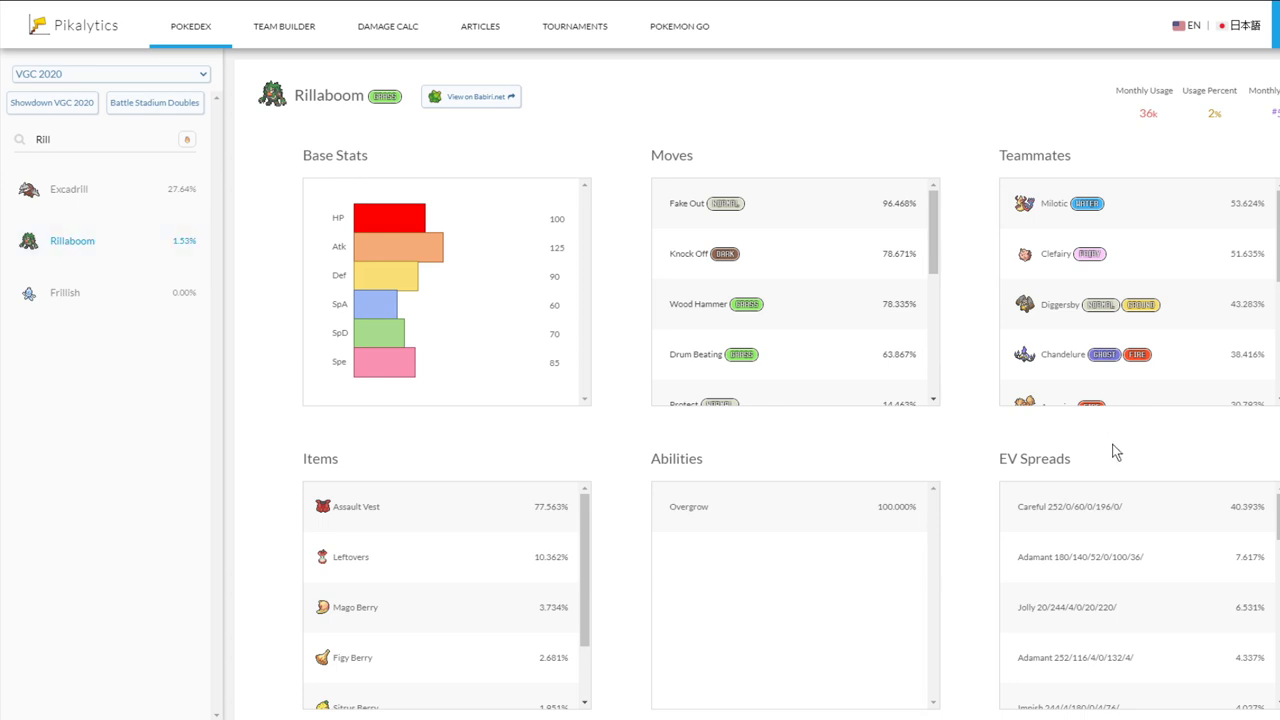
{"action": "left_click_drag", "start_coordinate": [1009, 509], "coordinate": [1255, 519]}
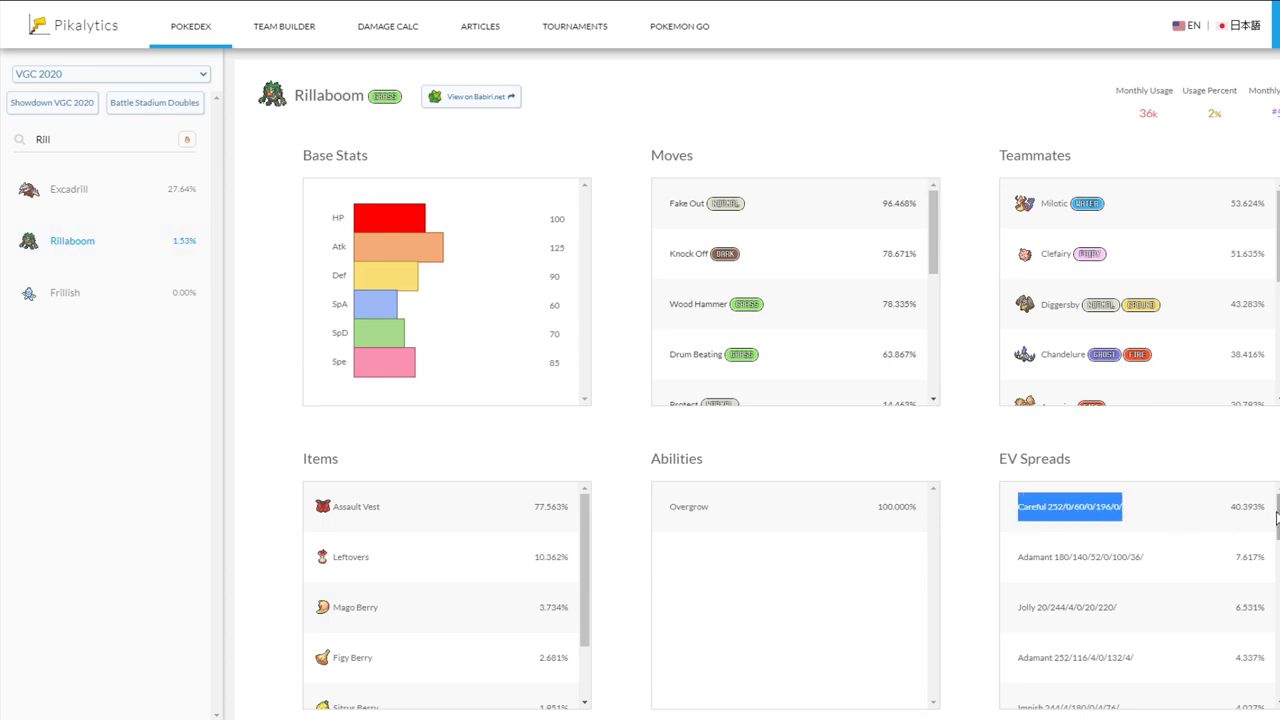
{"action": "left_click", "coordinate": [1259, 510]}
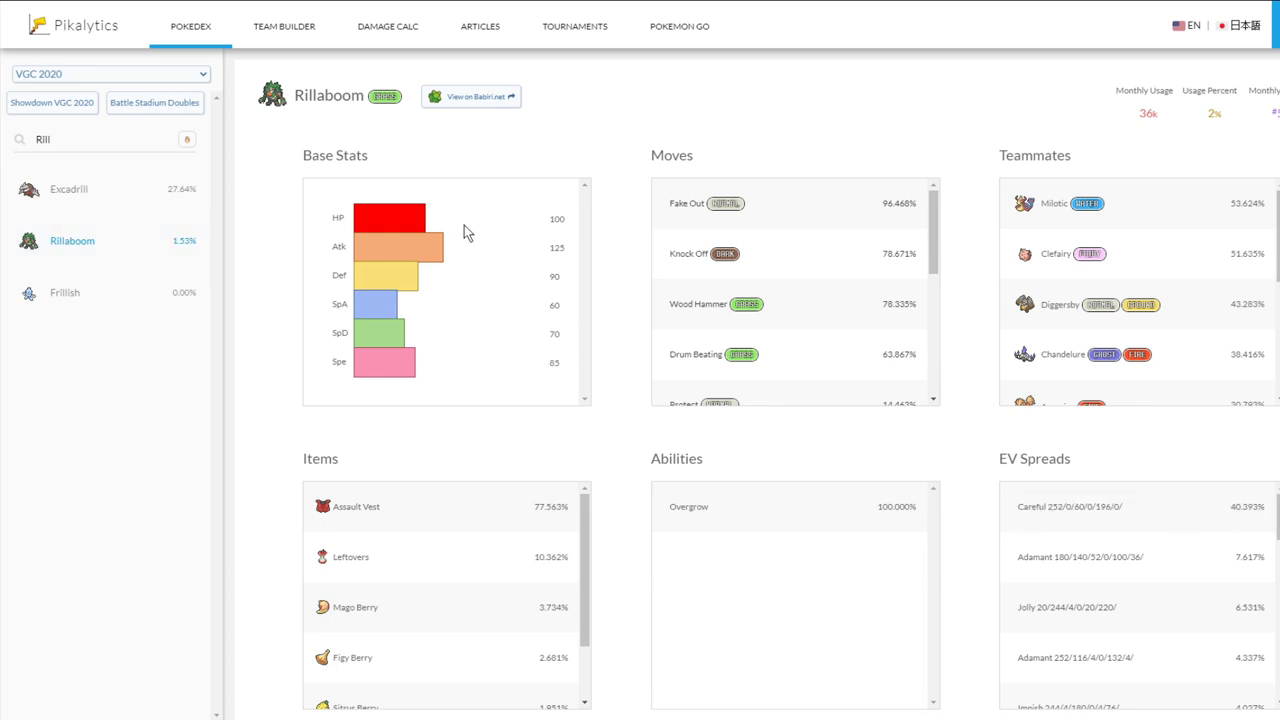
{"action": "left_click_drag", "start_coordinate": [1022, 557], "coordinate": [1245, 566]}
{"action": "left_click", "coordinate": [1245, 566]}
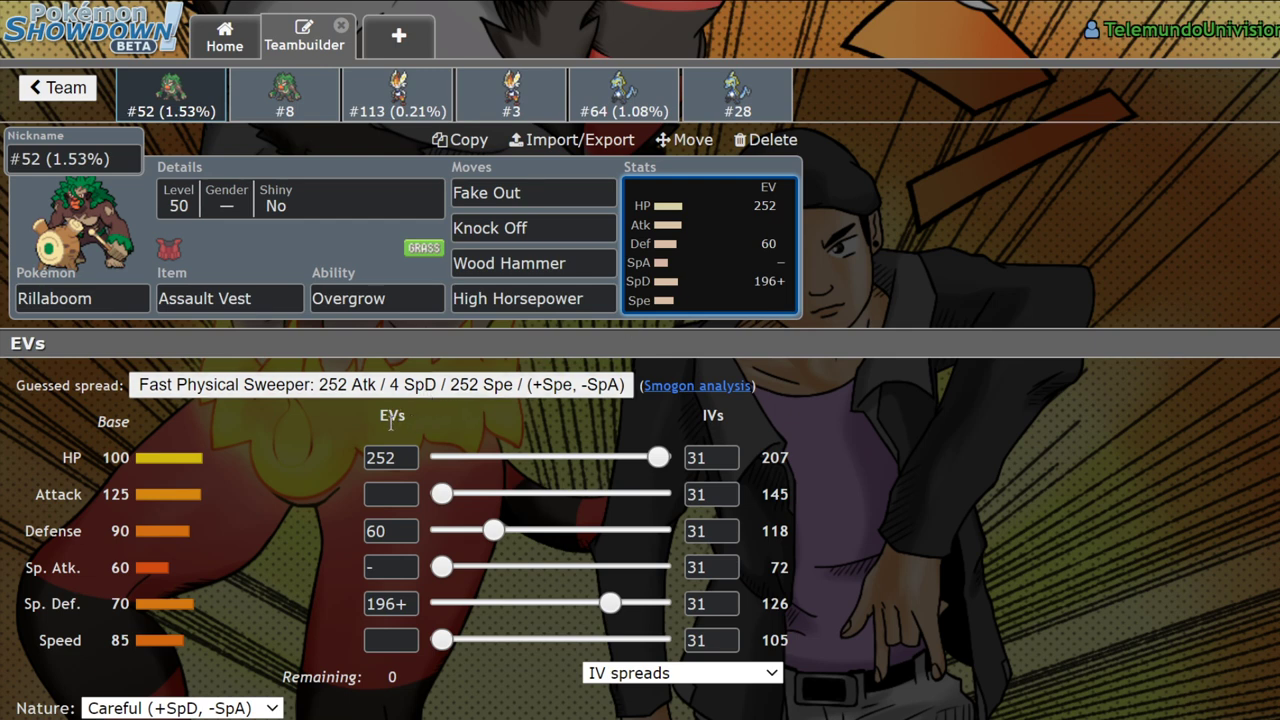
Return to the Teambuilder and highlight the #52 Rillaboom's base Attack stat
{"action": "left_click_drag", "start_coordinate": [94, 491], "coordinate": [207, 503]}
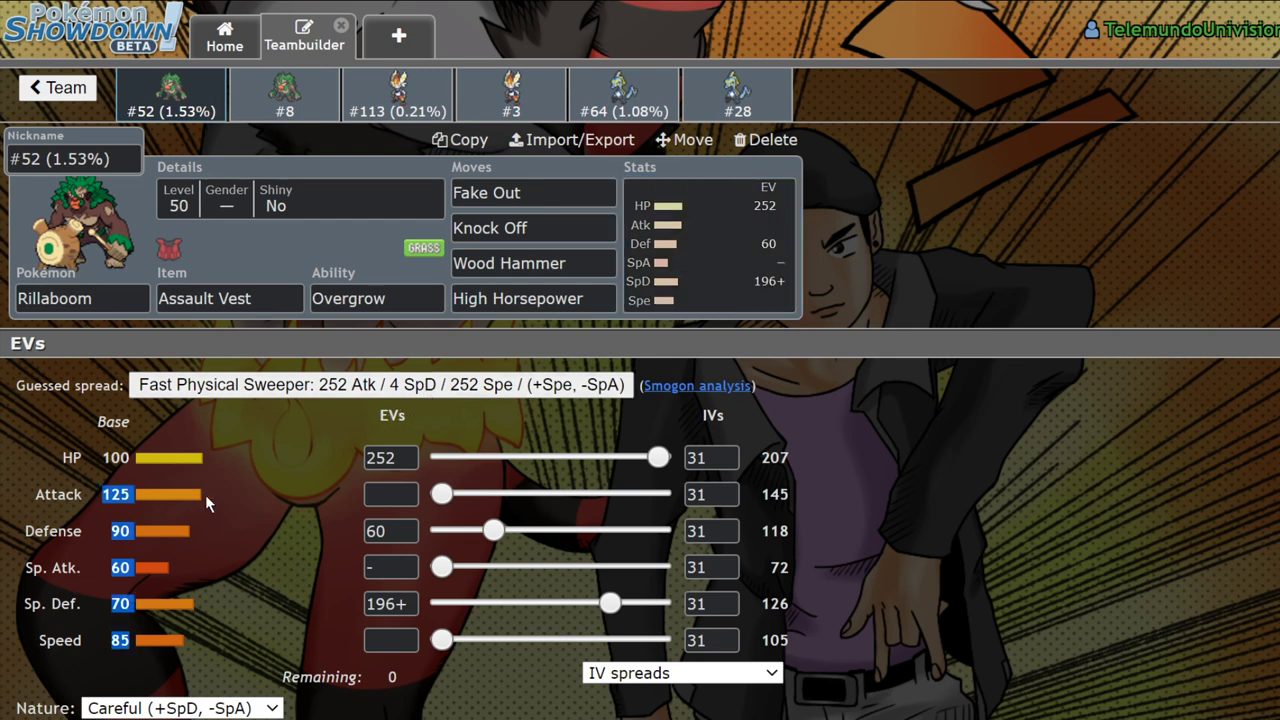
{"action": "left_click", "coordinate": [205, 494]}
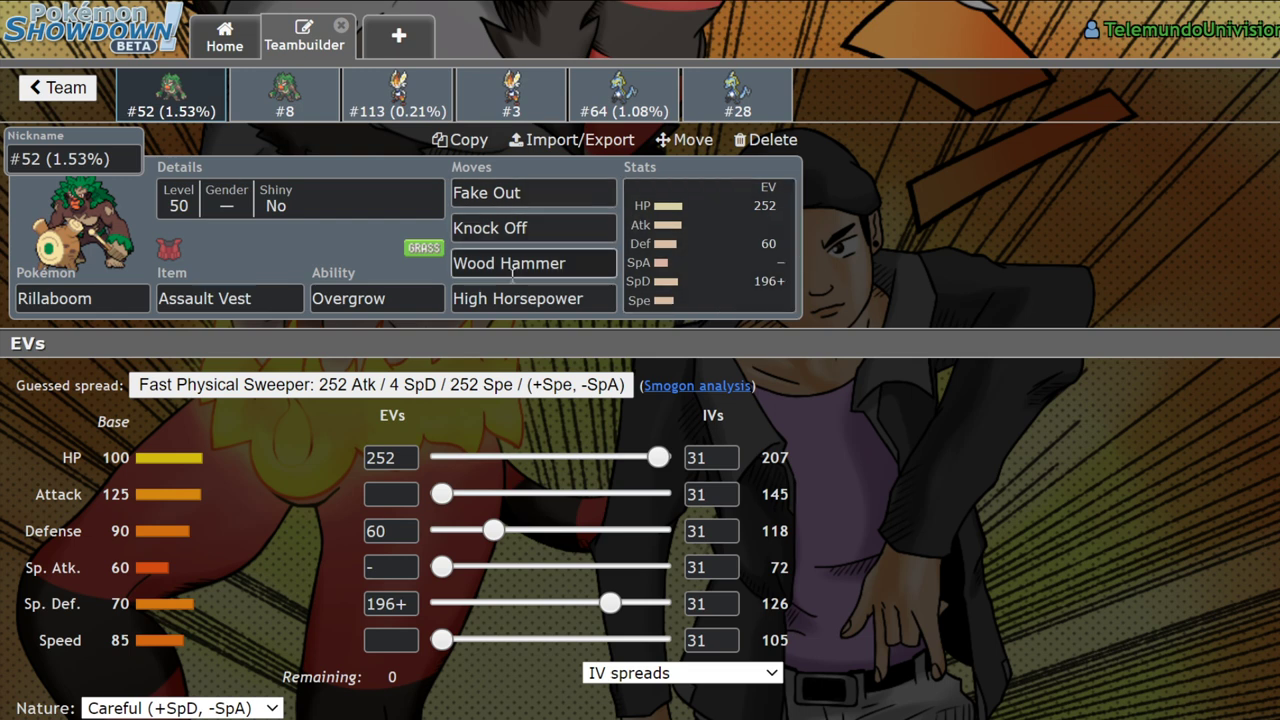
Open the #8 Rillaboom set and examine its Wood Hammer move details and EV spread
{"action": "left_click", "coordinate": [263, 108]}
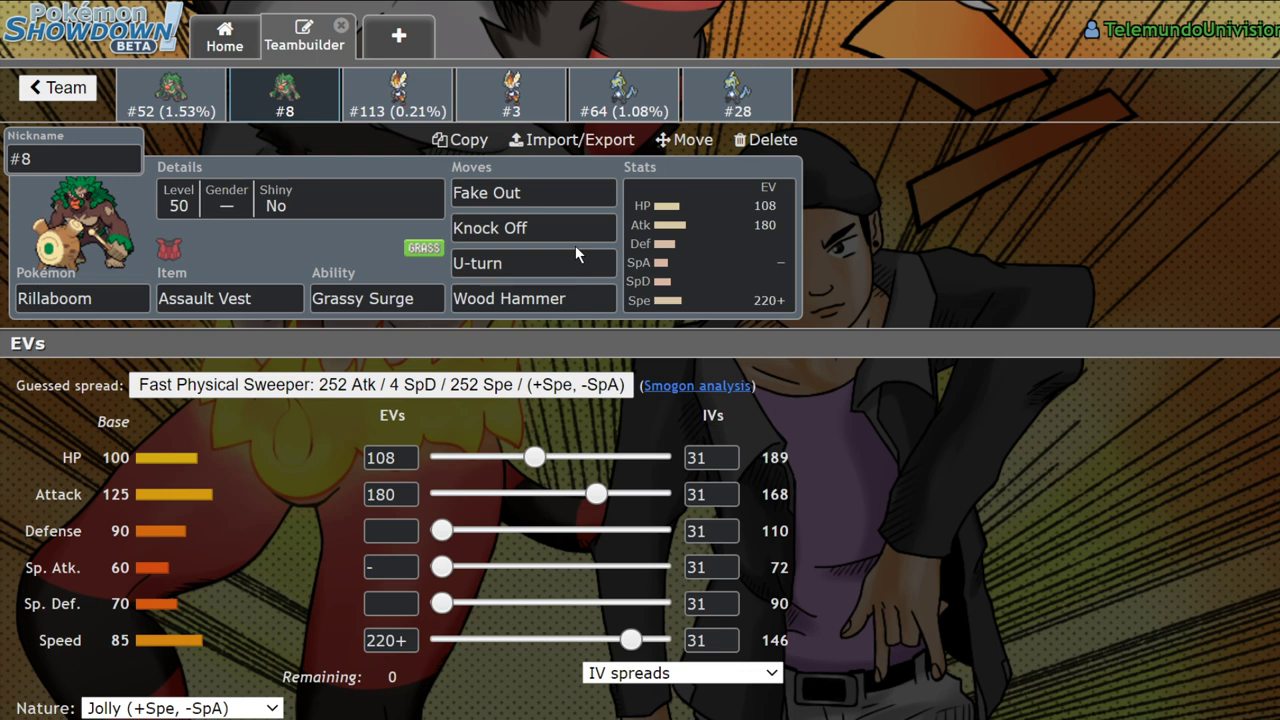
{"action": "left_click", "coordinate": [570, 298]}
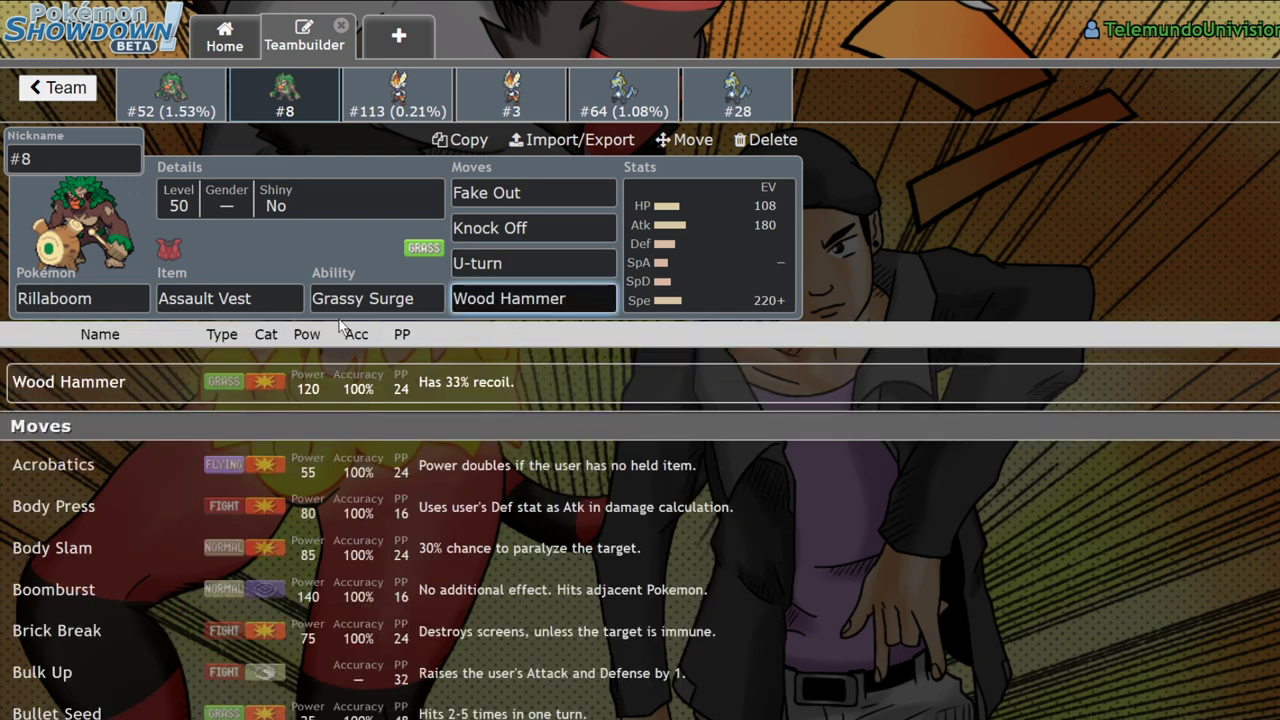
{"action": "left_click", "coordinate": [762, 261]}
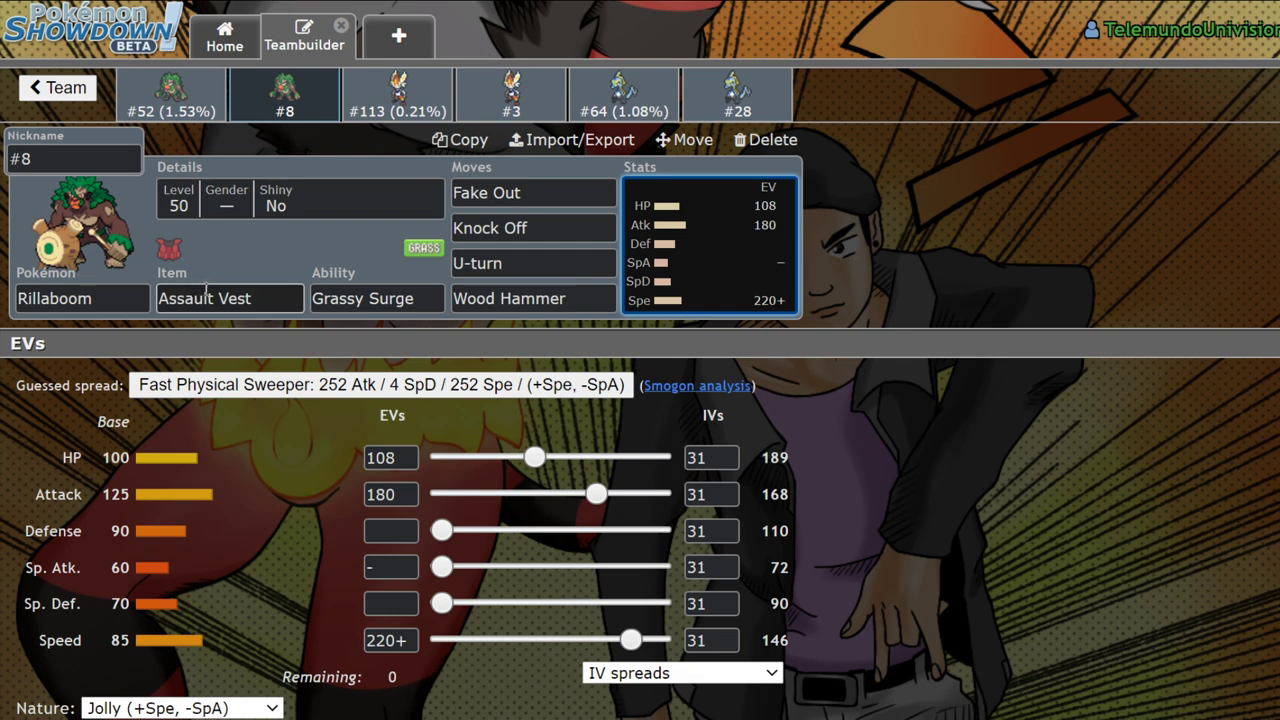
{"action": "left_click", "coordinate": [599, 293]}
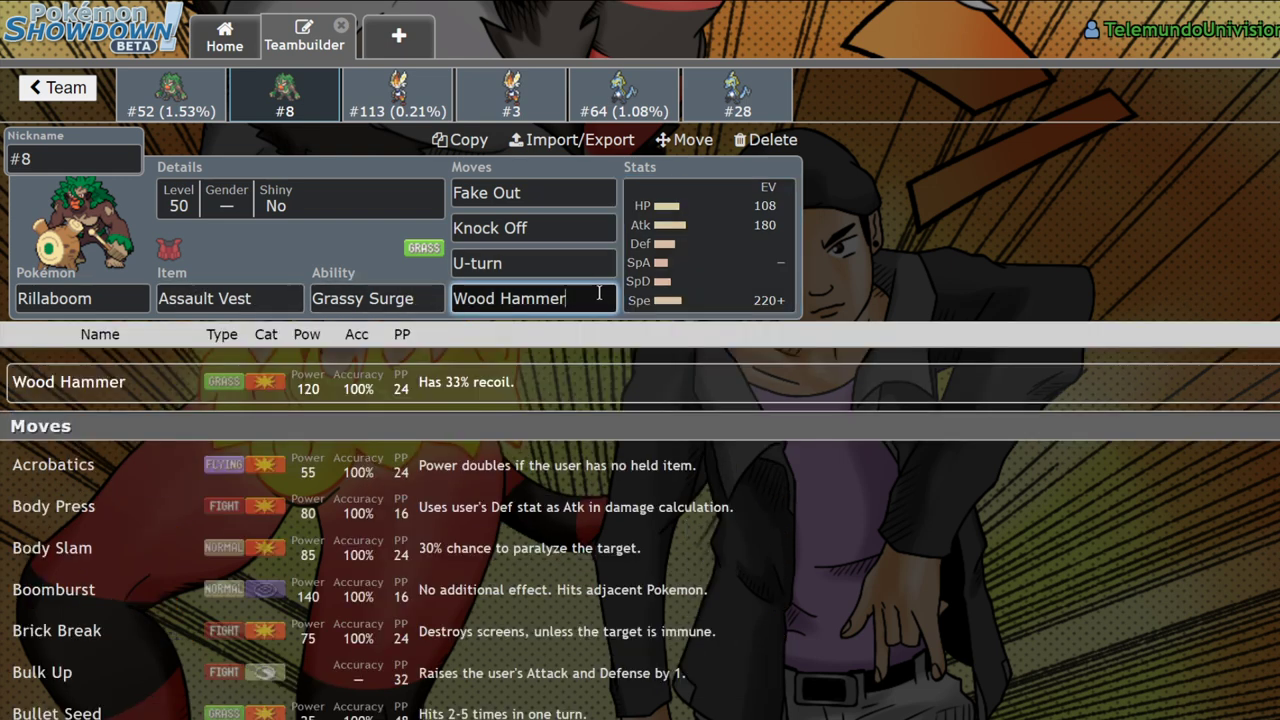
{"action": "left_click", "coordinate": [705, 250]}
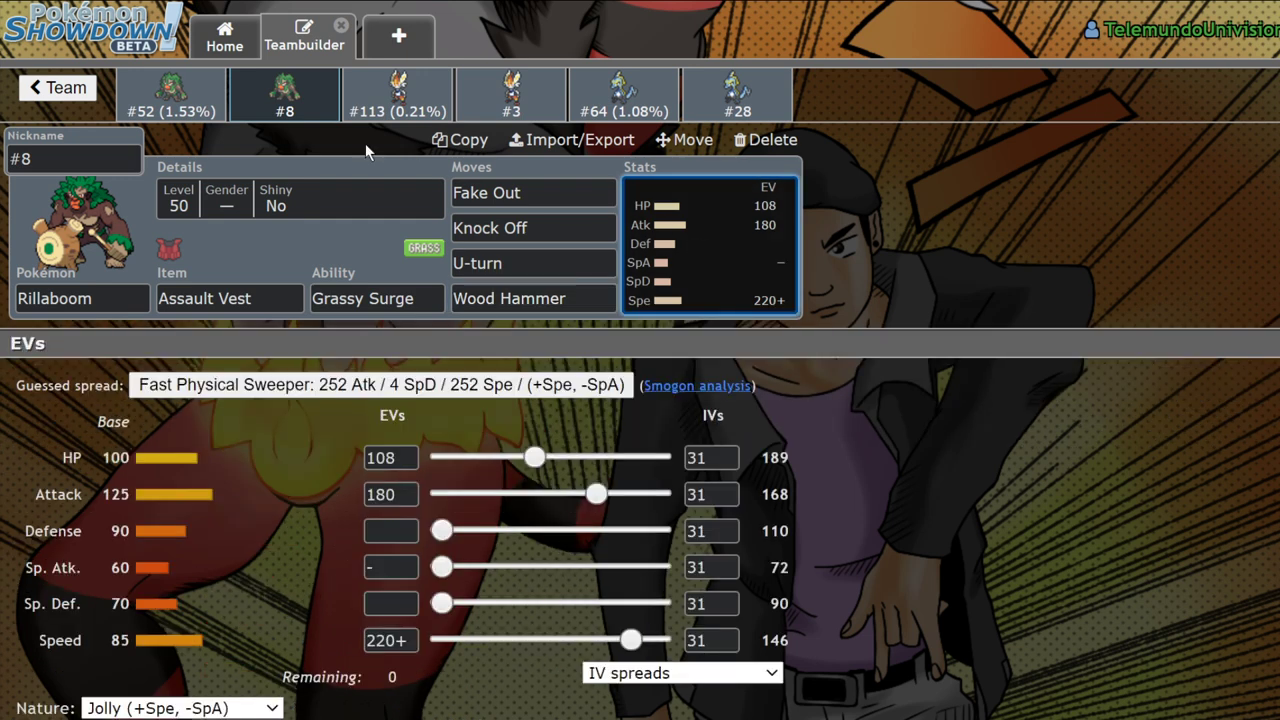
Check the #113 Cinderace's held item, and return to the #8 Rillaboom's EV spread
{"action": "left_click", "coordinate": [395, 98]}
{"action": "left_click", "coordinate": [273, 291]}
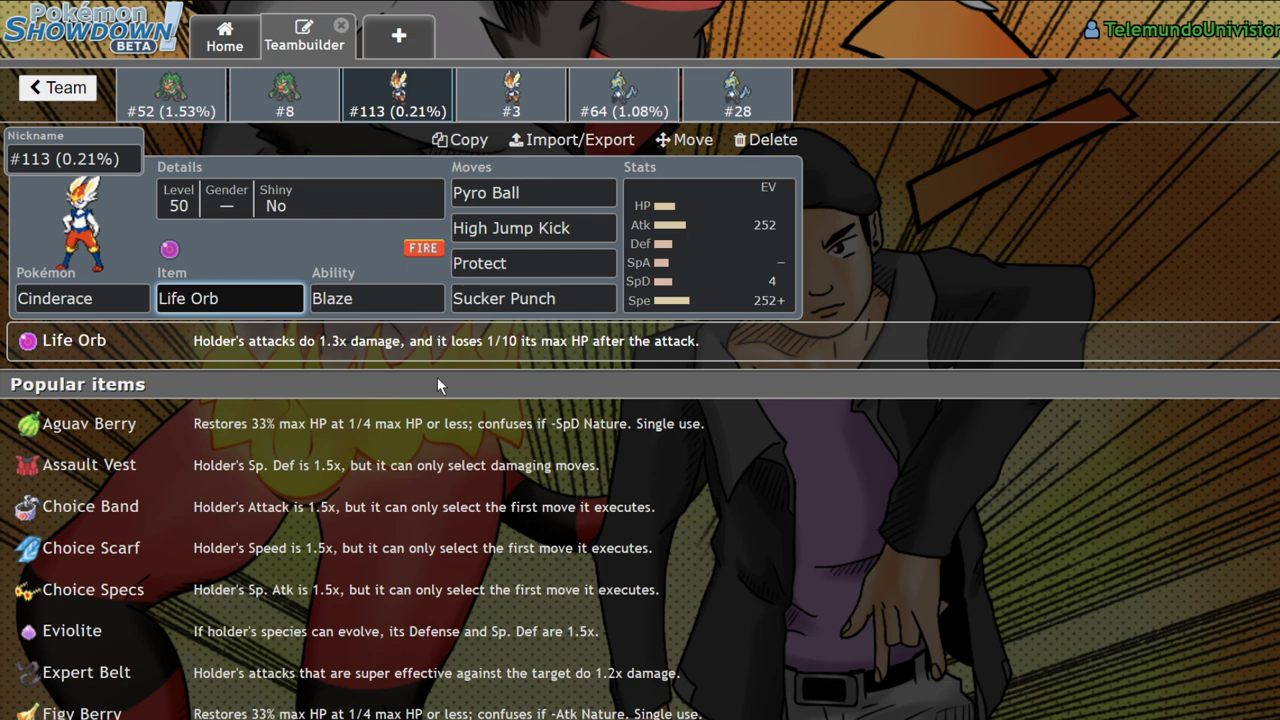
{"action": "left_click", "coordinate": [285, 95]}
{"action": "left_click", "coordinate": [707, 253]}
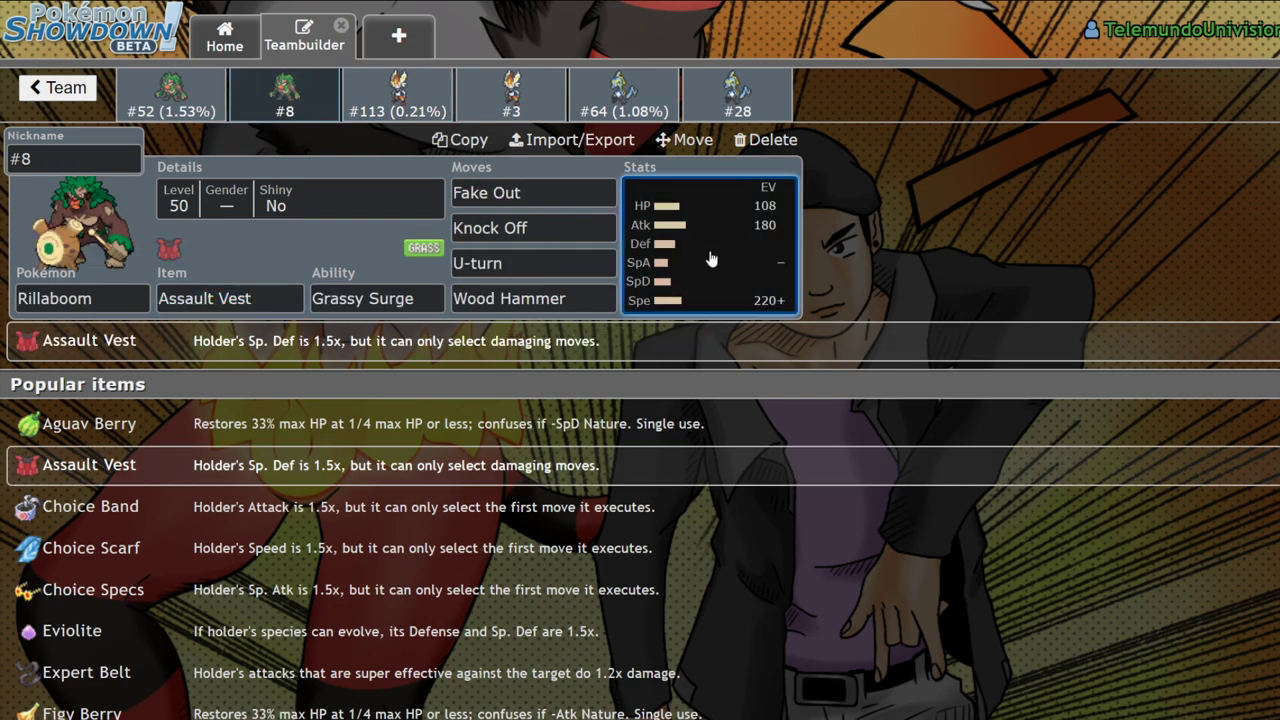
{"action": "left_click", "coordinate": [707, 253]}
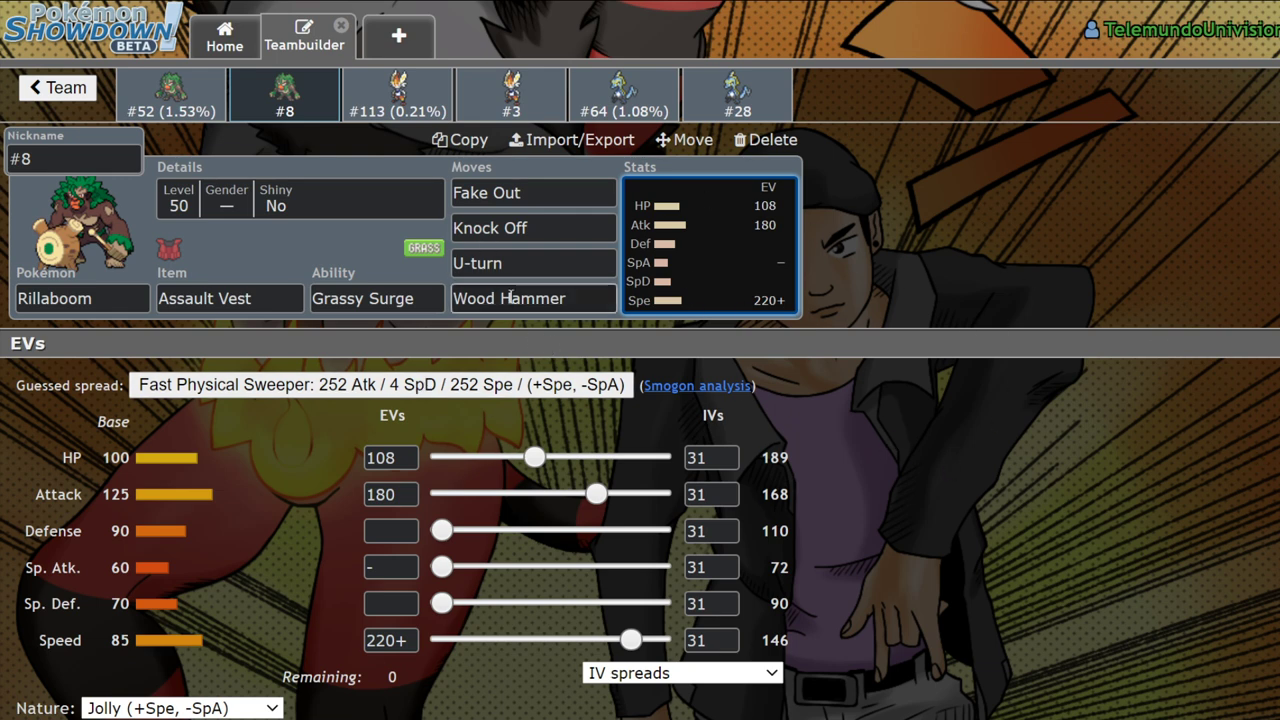
Examine the #8 Rillaboom's U-turn move details and EV spread, and open the #113 Cinderace set
{"action": "left_click", "coordinate": [540, 268]}
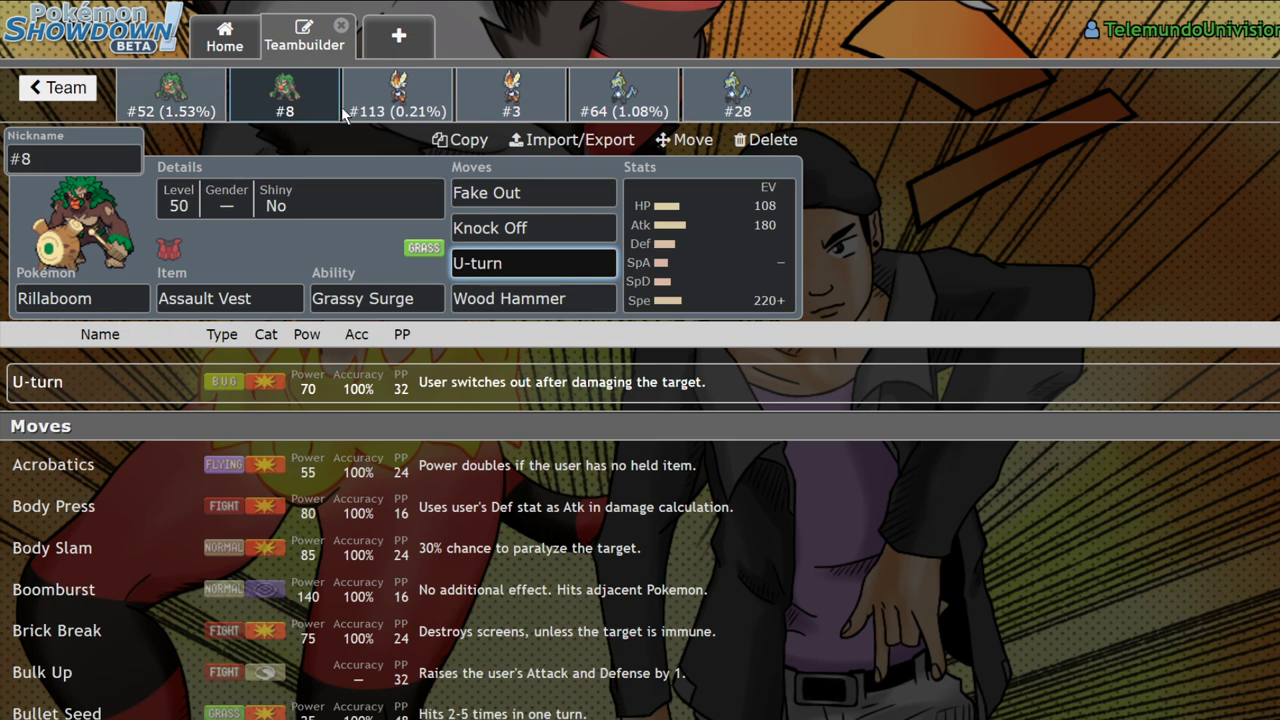
{"action": "left_click", "coordinate": [707, 272]}
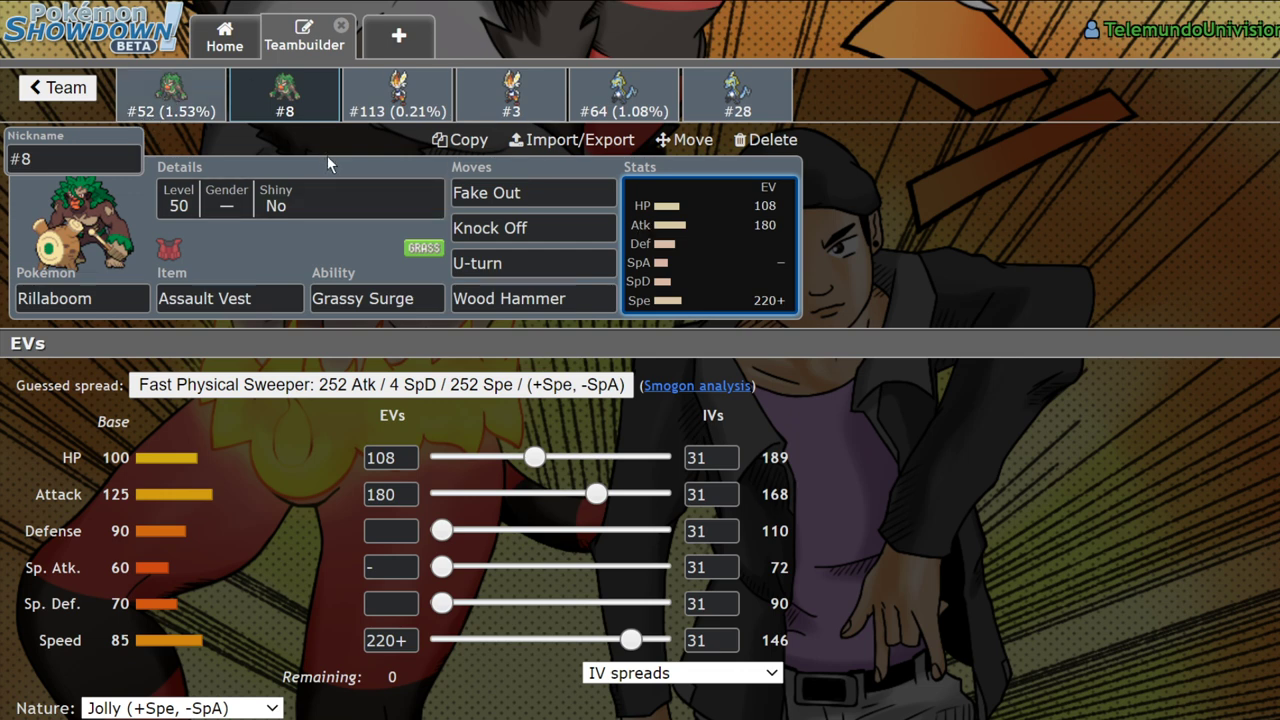
{"action": "left_click", "coordinate": [393, 111]}
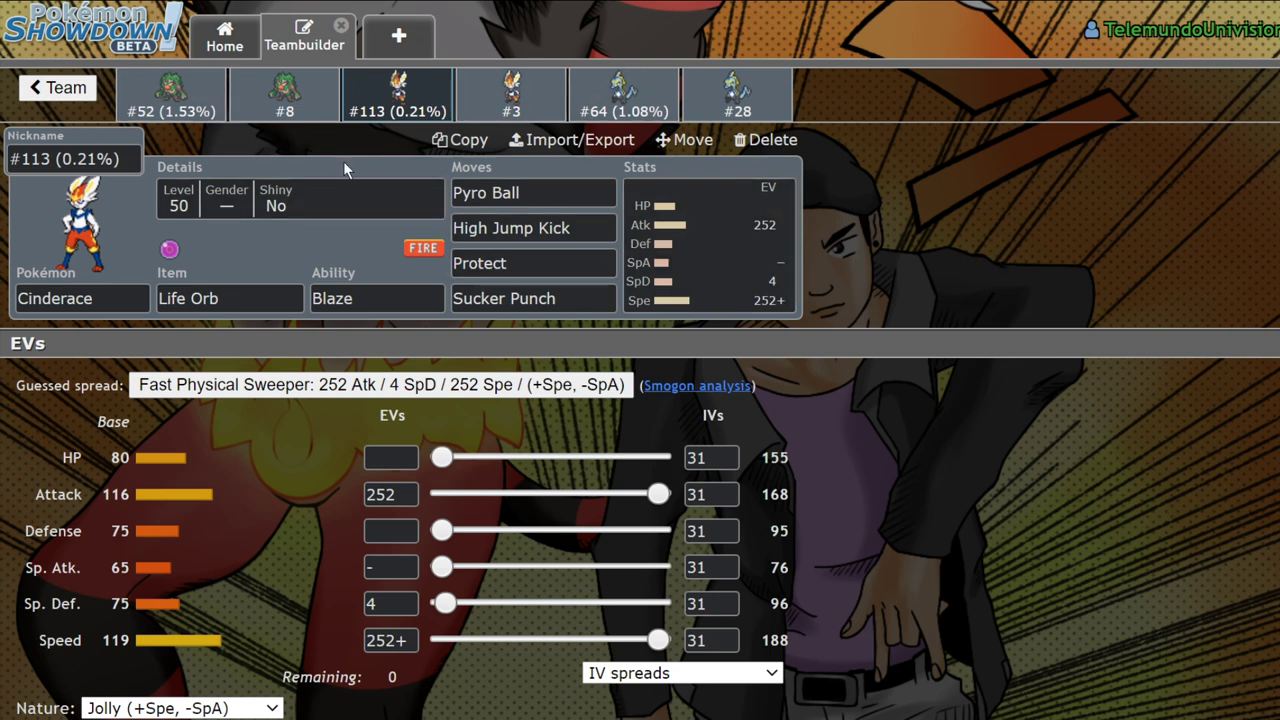
Examine the #113 Cinderace's available abilities, and go back to its EV spread
{"action": "left_click", "coordinate": [382, 298]}
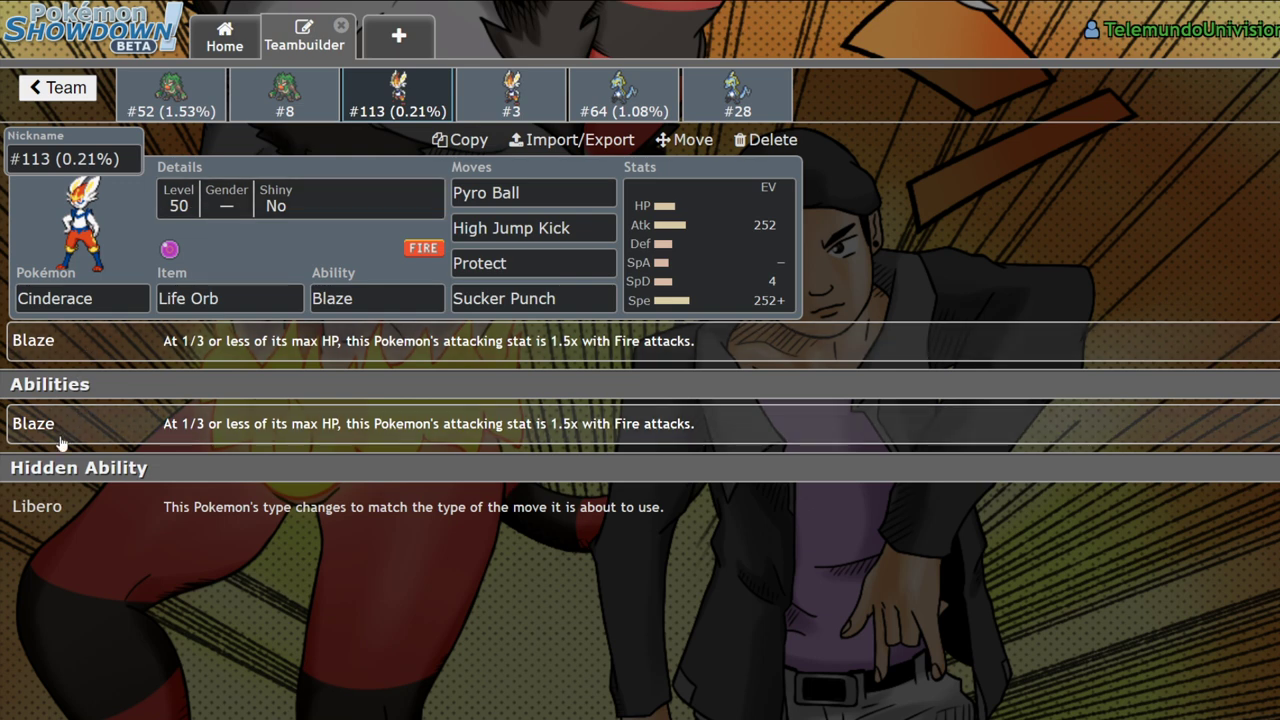
{"action": "left_click", "coordinate": [369, 293]}
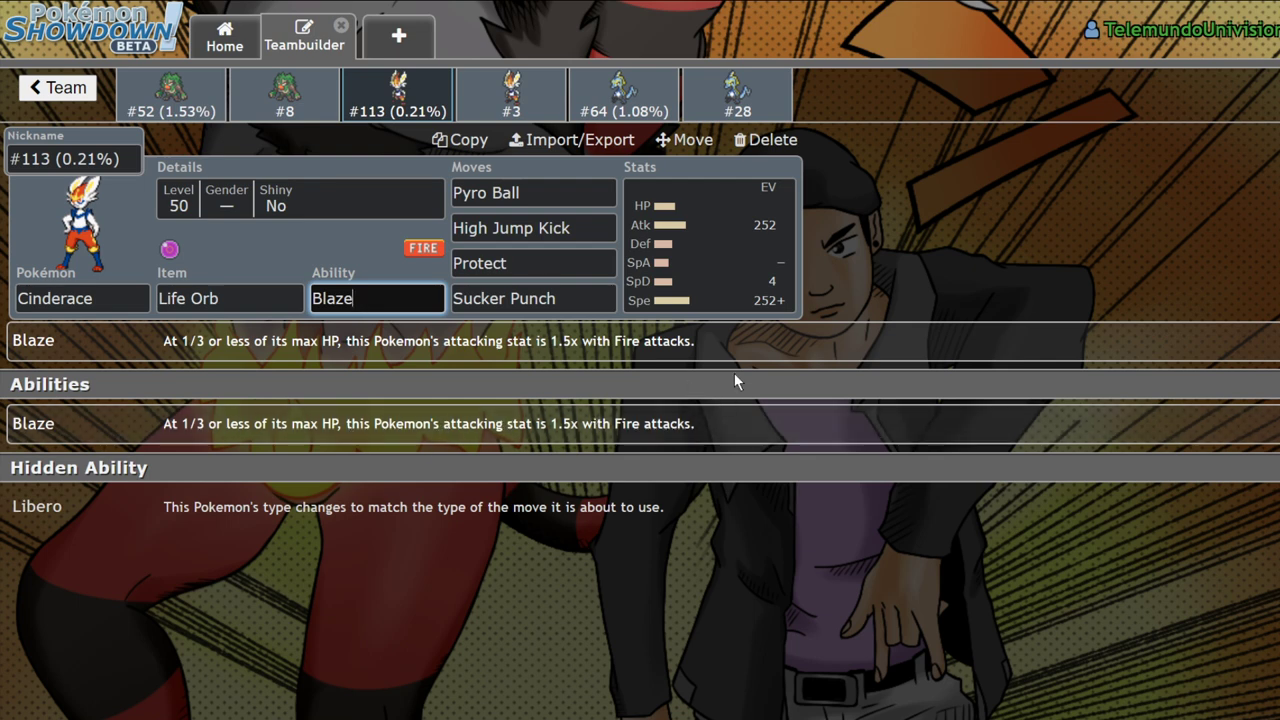
{"action": "left_click", "coordinate": [666, 256]}
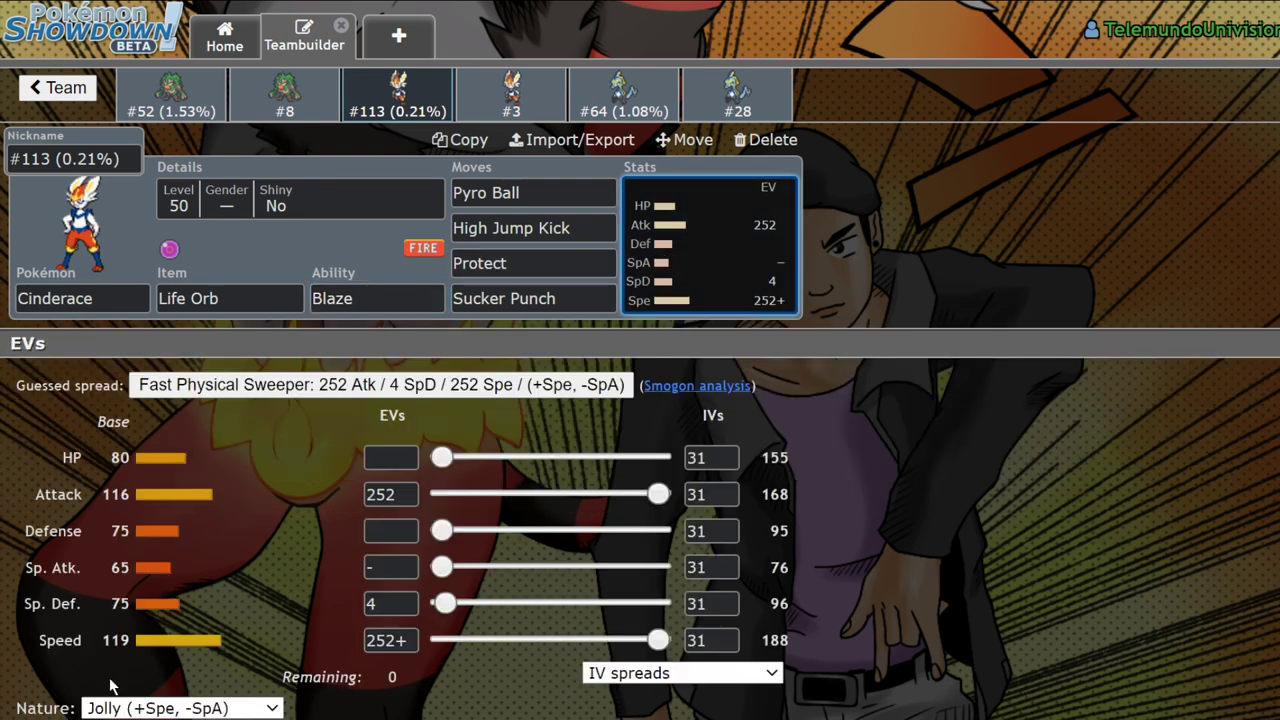
Check the effect of the #113 Cinderace's Life Orb alongside its EV spread
{"action": "left_click", "coordinate": [245, 300]}
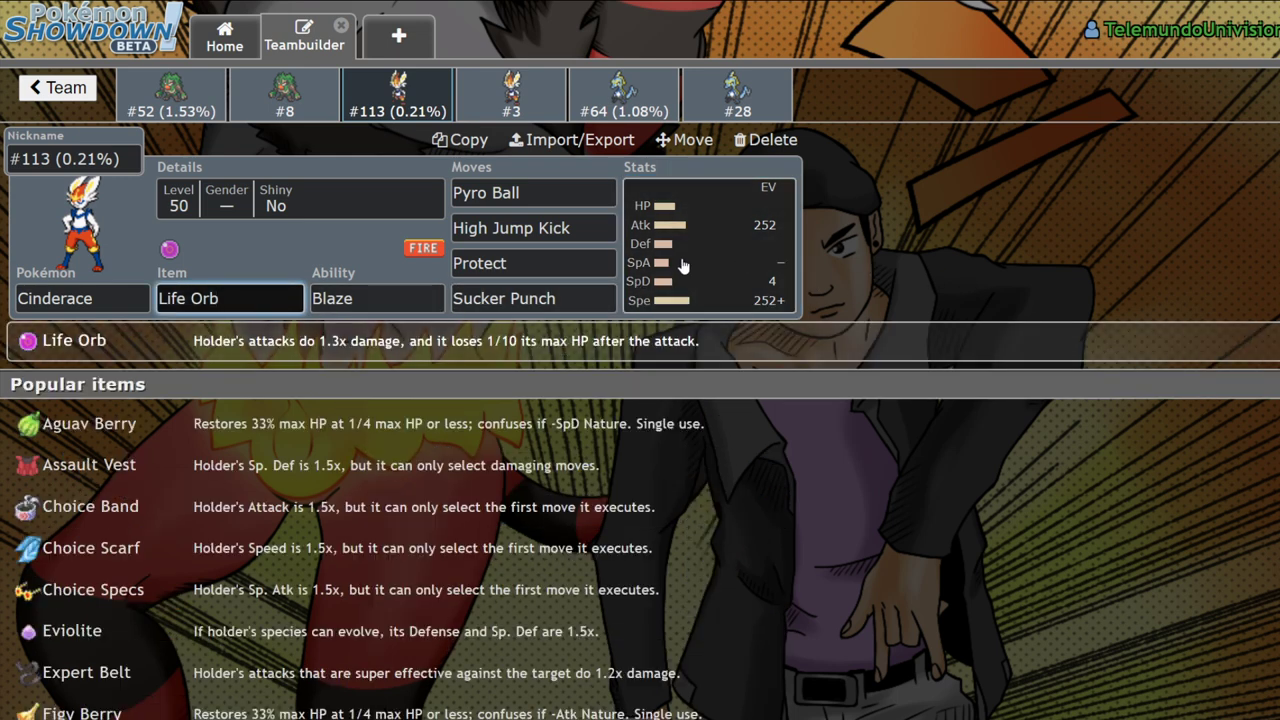
{"action": "left_click", "coordinate": [705, 263]}
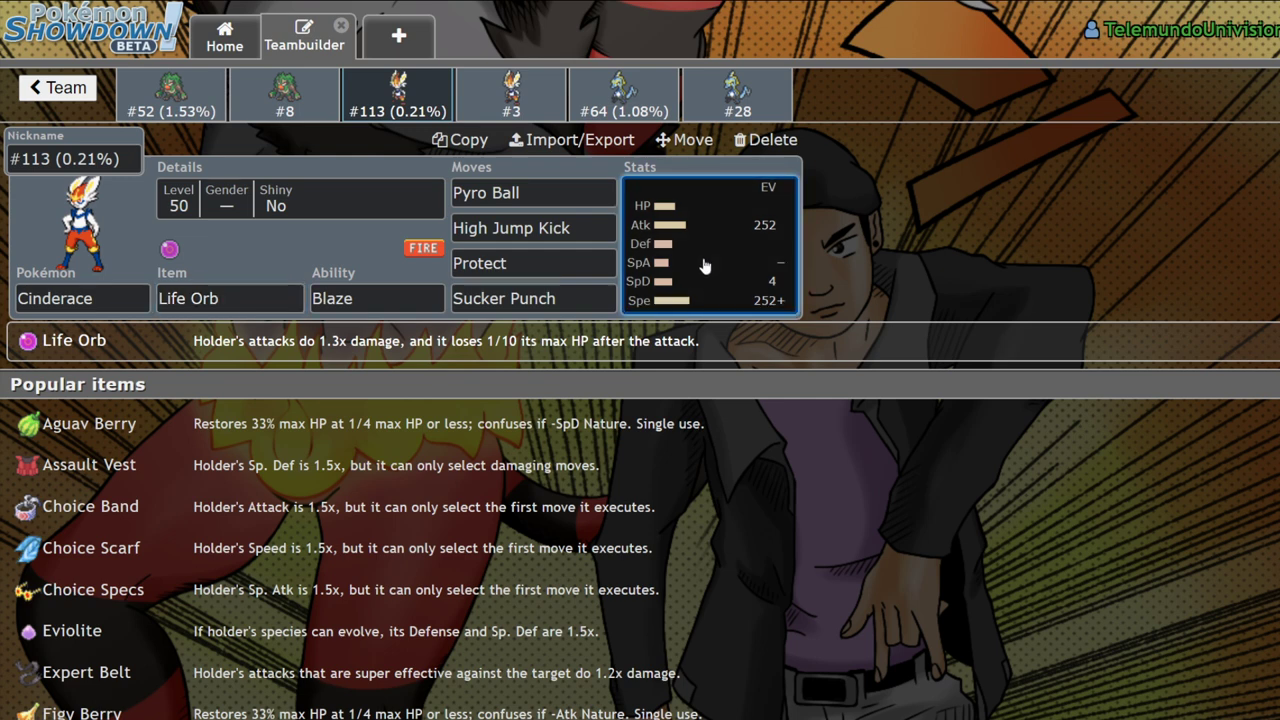
{"action": "left_click", "coordinate": [243, 302]}
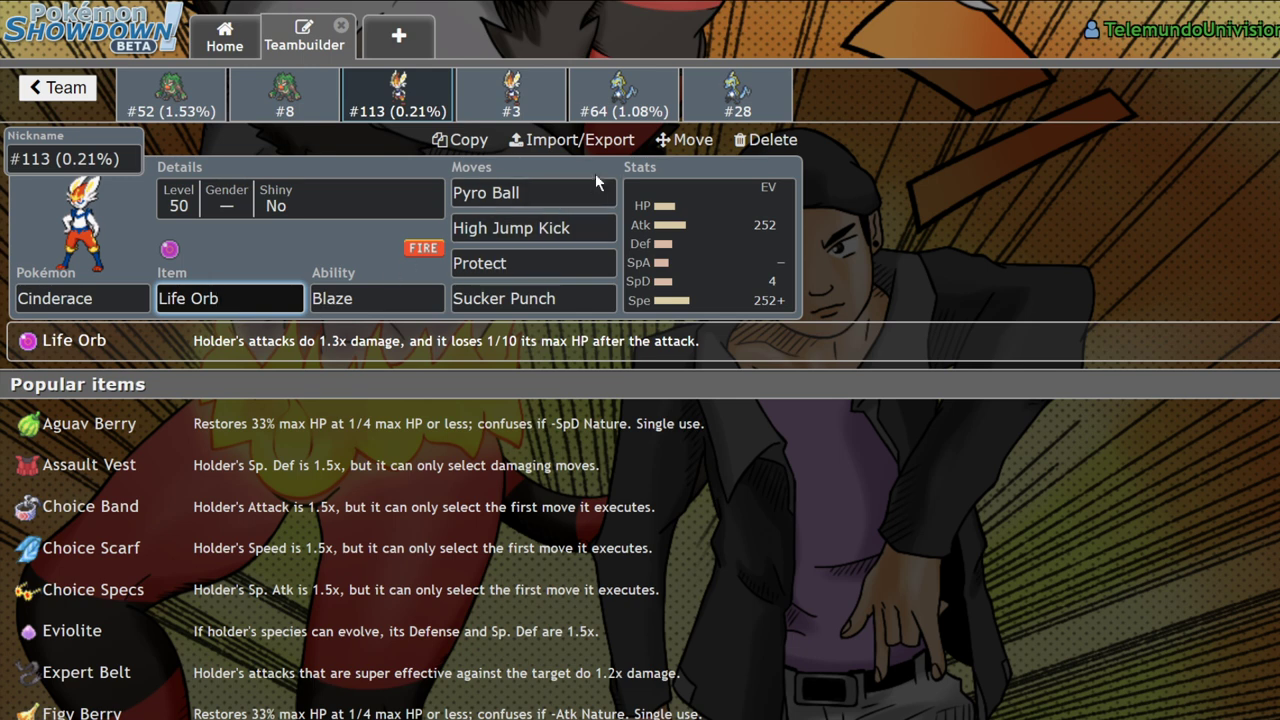
{"action": "left_click", "coordinate": [707, 297]}
Examine the #113 Cinderace's Pyro Ball, Protect, Sucker Punch and High Jump Kick details, and return to its EV spread
{"action": "left_click", "coordinate": [555, 190]}
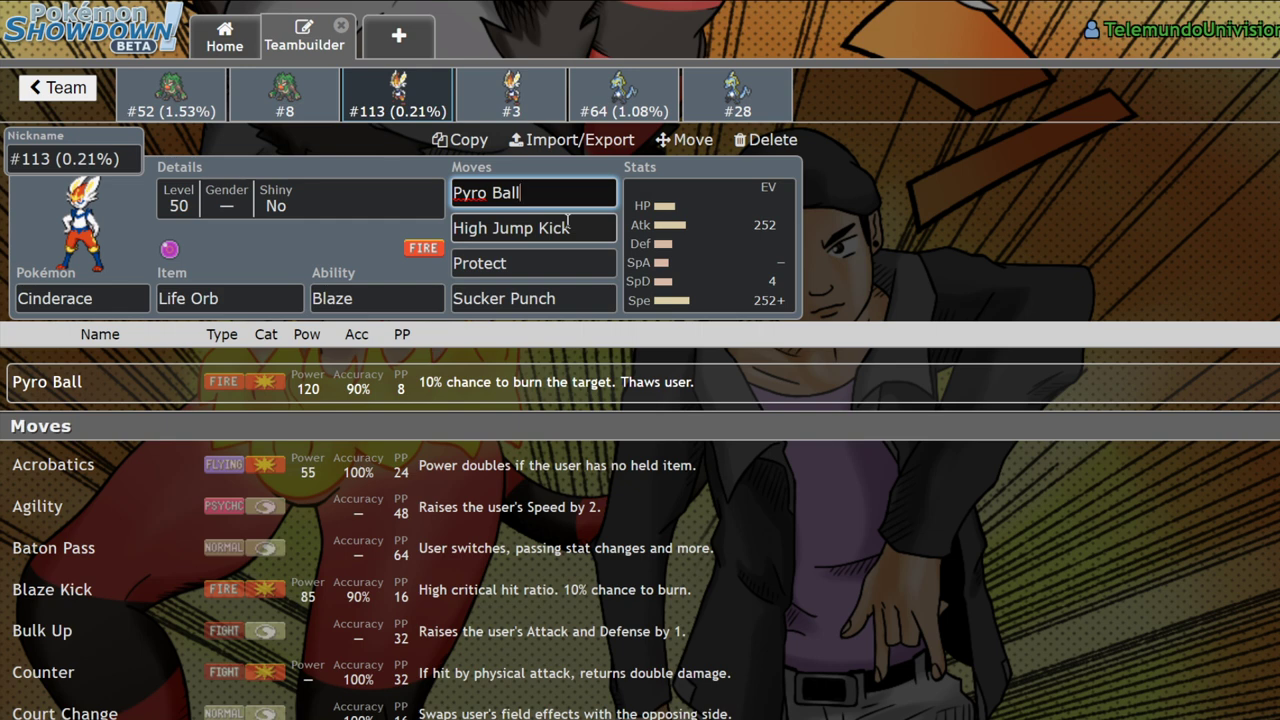
{"action": "left_click", "coordinate": [705, 245]}
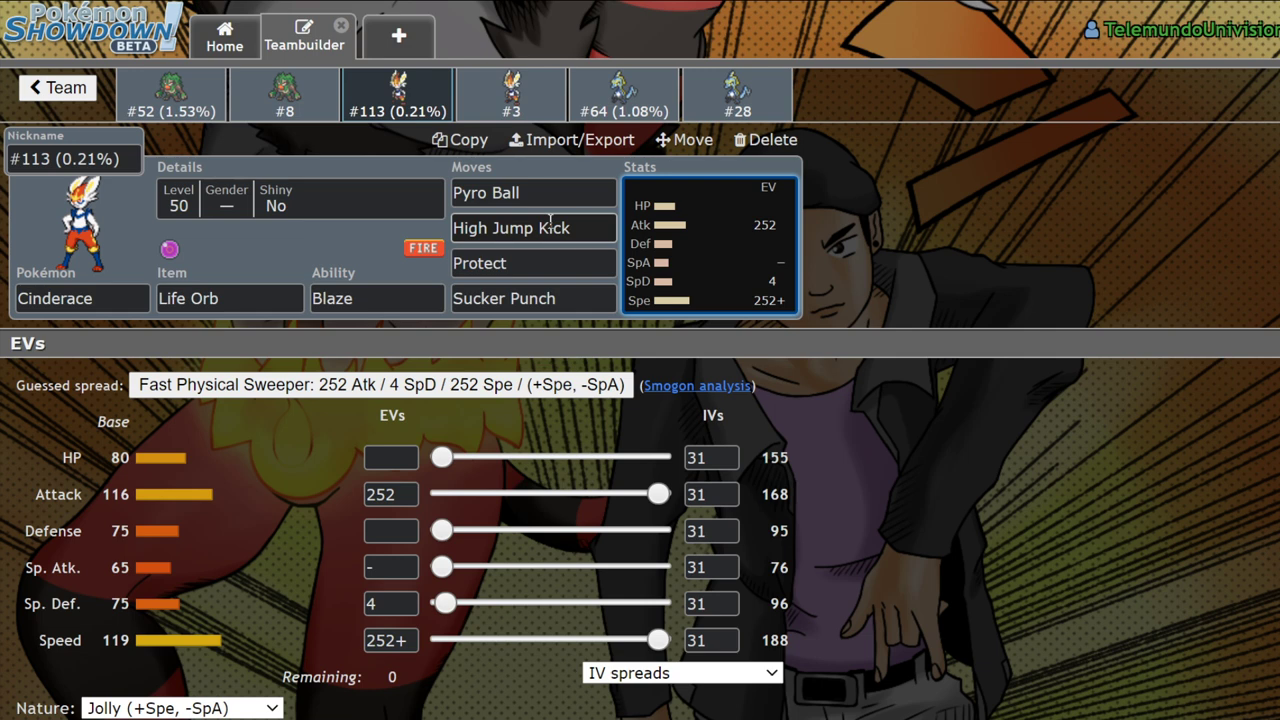
{"action": "left_click", "coordinate": [552, 262]}
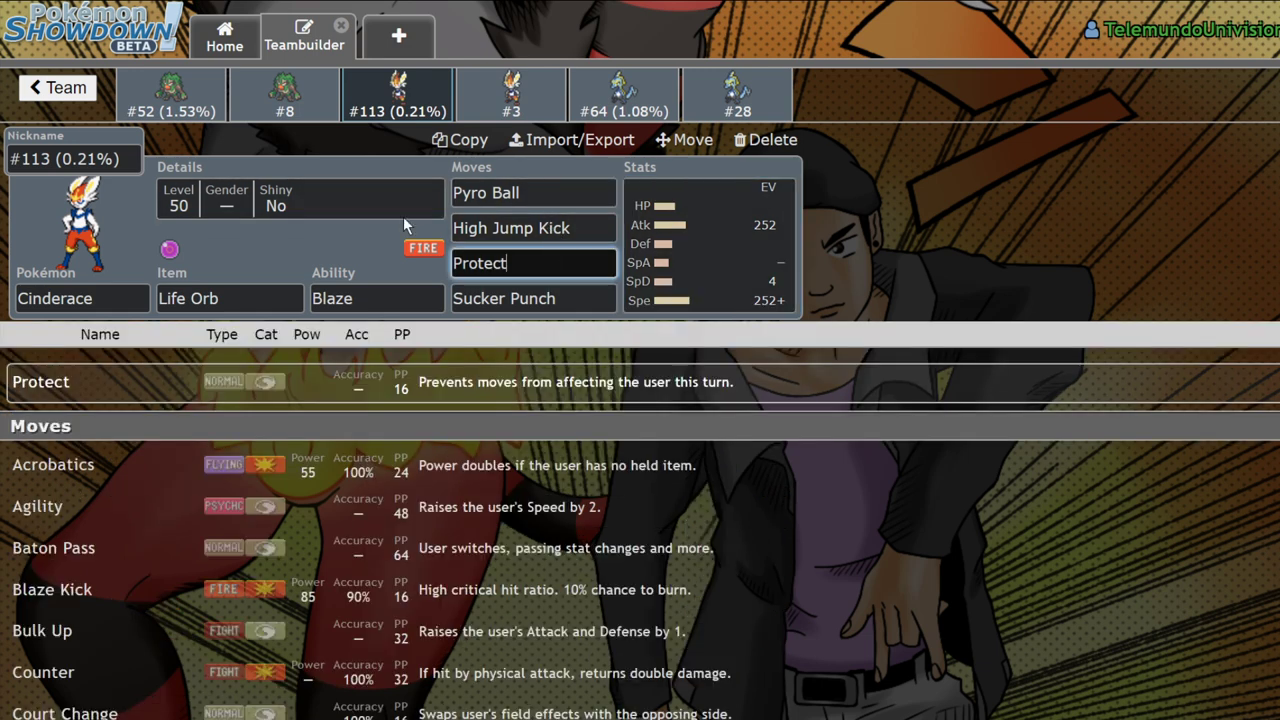
{"action": "left_click", "coordinate": [604, 304]}
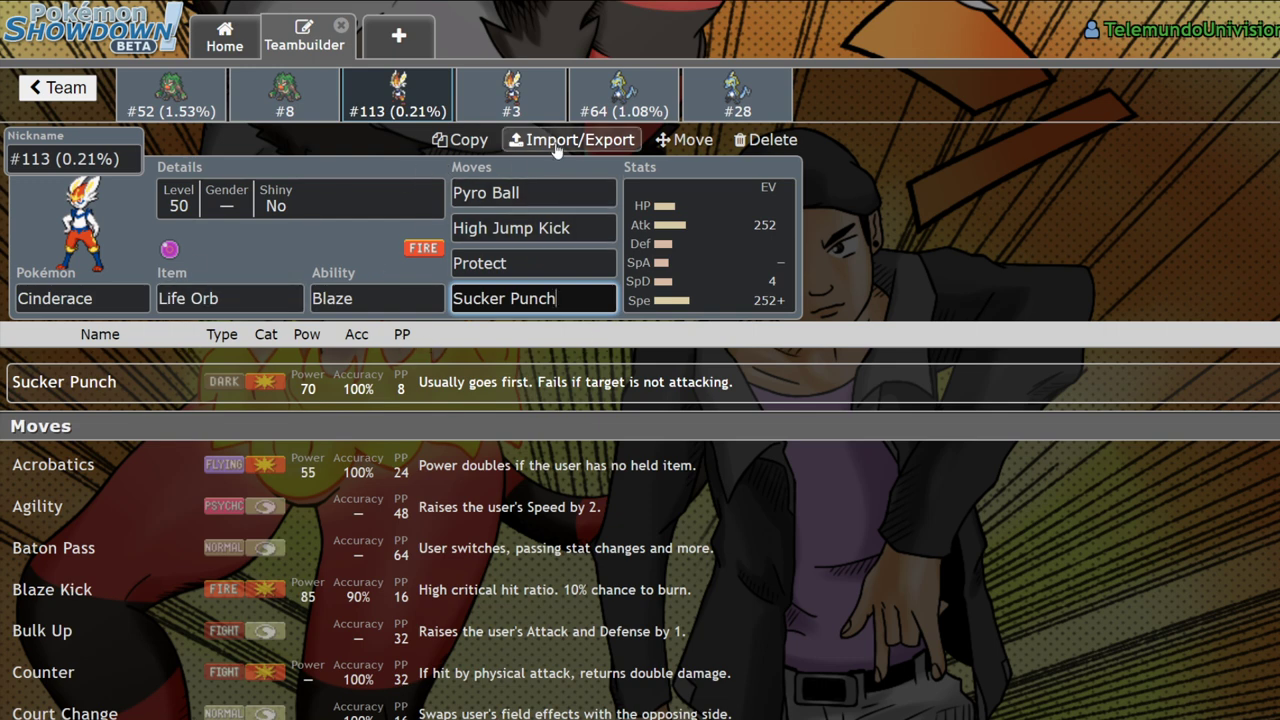
{"action": "left_click", "coordinate": [525, 228]}
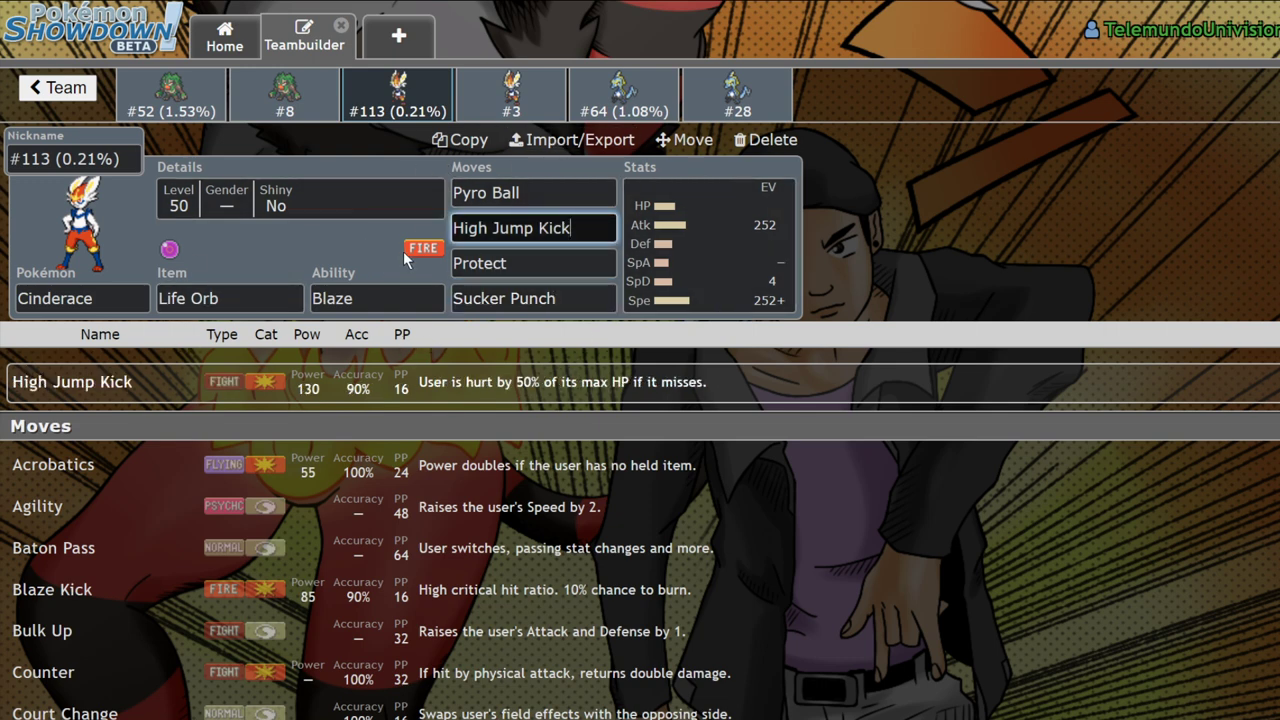
{"action": "left_click", "coordinate": [700, 279]}
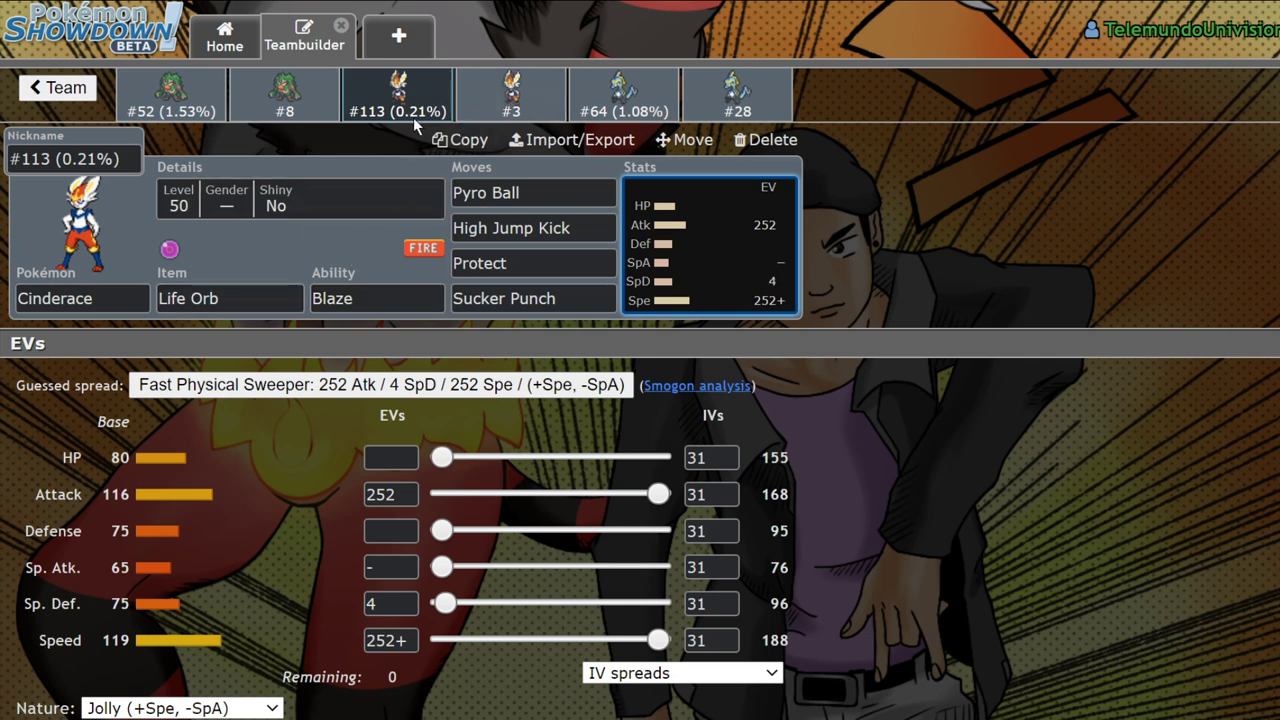
Open the #3 Cinderace set and examine its Libero ability and its species entry
{"action": "left_click", "coordinate": [518, 105]}
{"action": "left_click", "coordinate": [376, 295]}
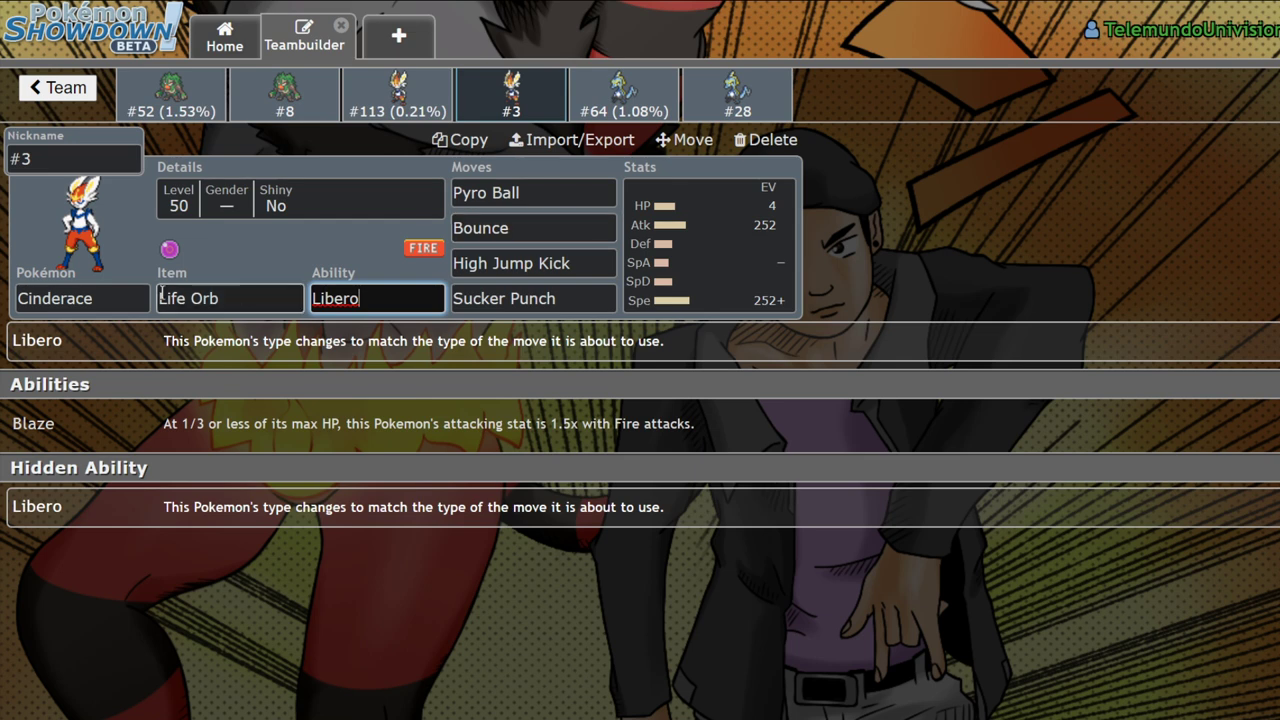
{"action": "left_click", "coordinate": [120, 294]}
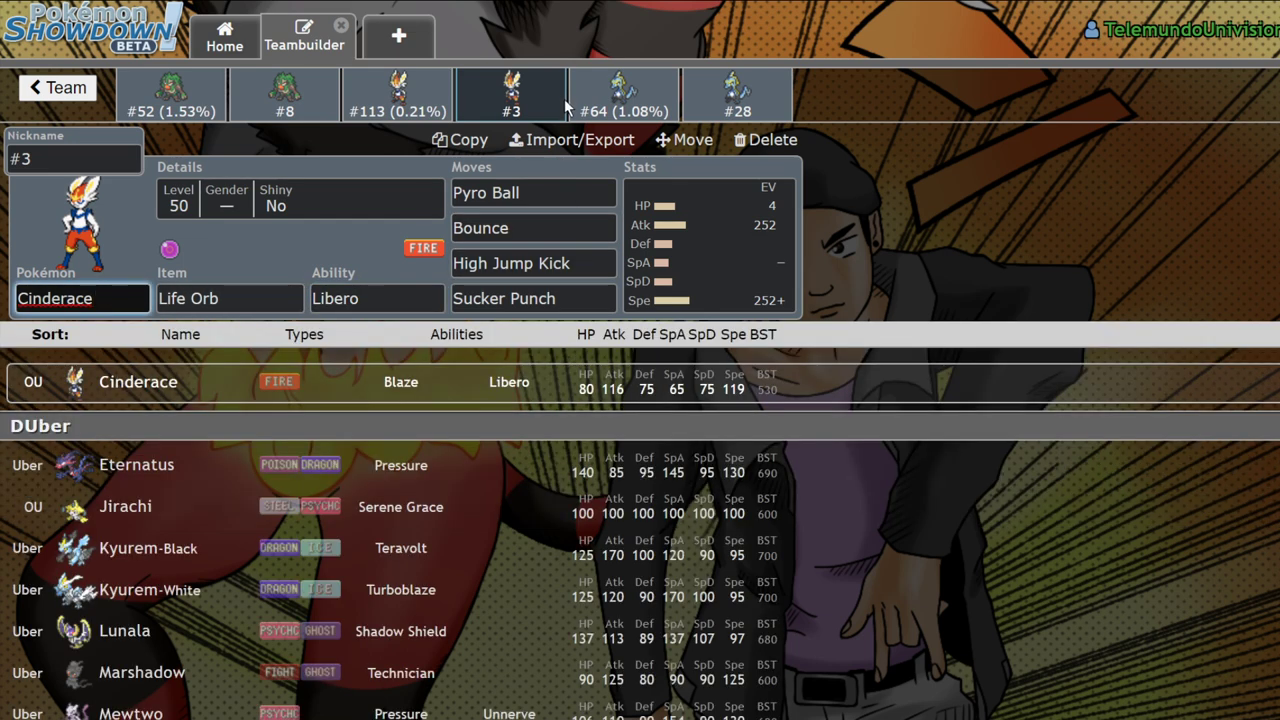
Examine the move details of the #3 Cinderace's Bounce, High Jump Kick and Sucker Punch
{"action": "left_click", "coordinate": [525, 224]}
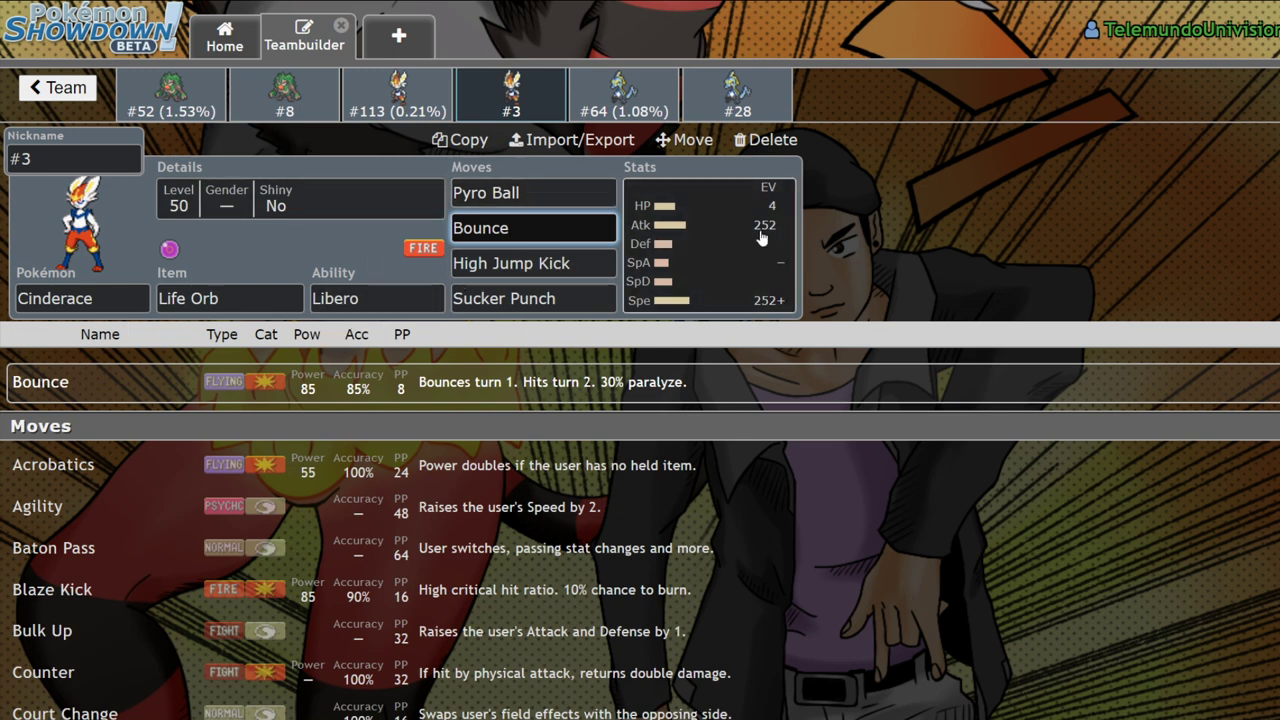
{"action": "key", "text": "Tab"}
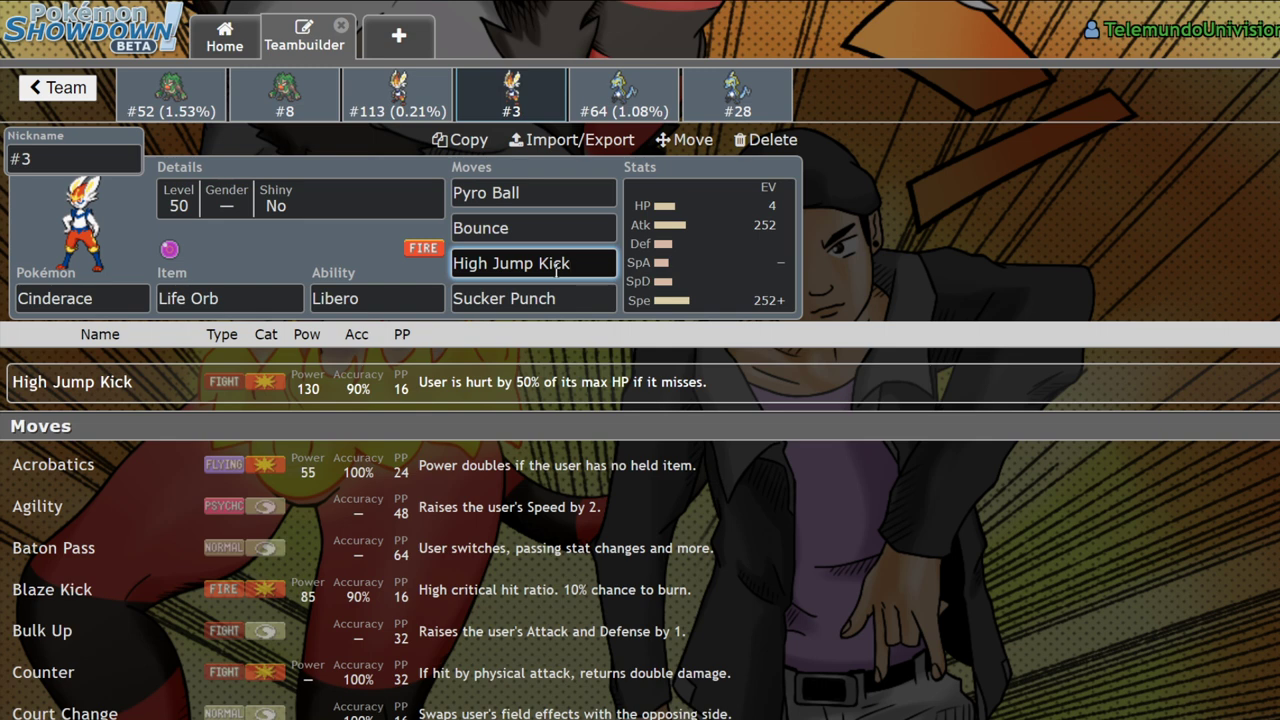
{"action": "left_click", "coordinate": [556, 300]}
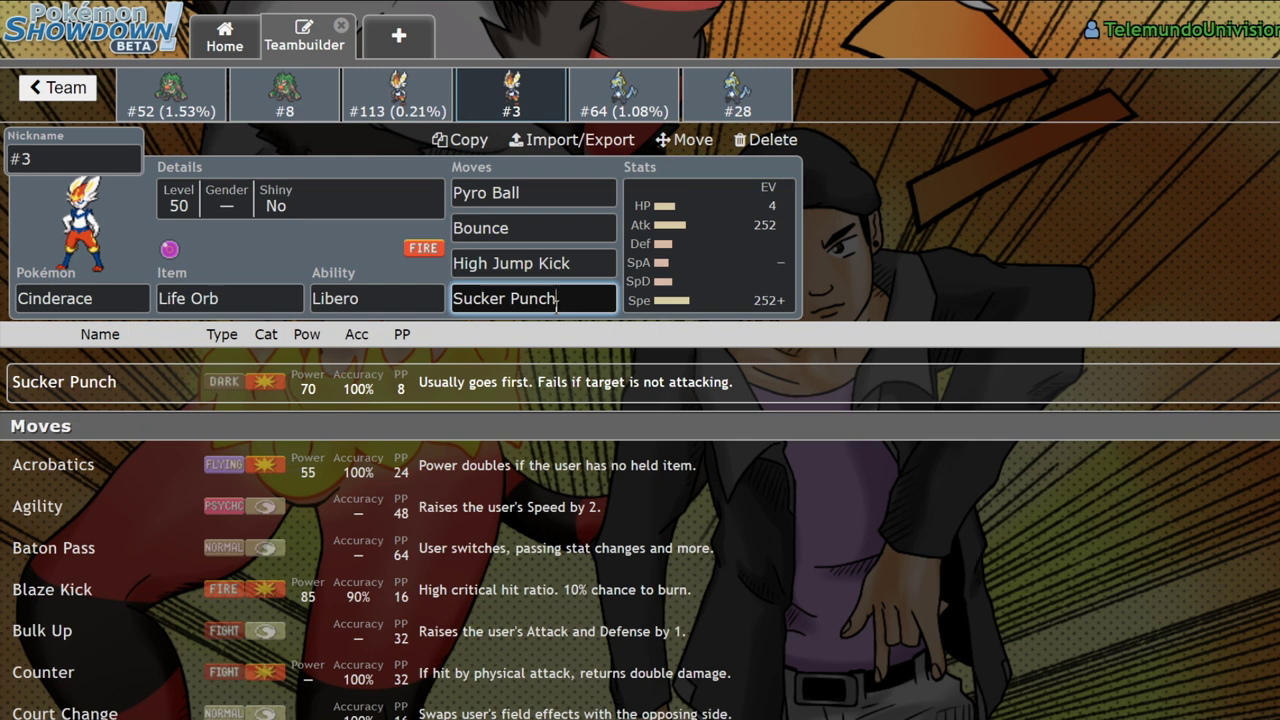
Compare the #113 Cinderace's moves with the #3 Cinderace's, and show the #3 set's EV spread
{"action": "left_click", "coordinate": [398, 95]}
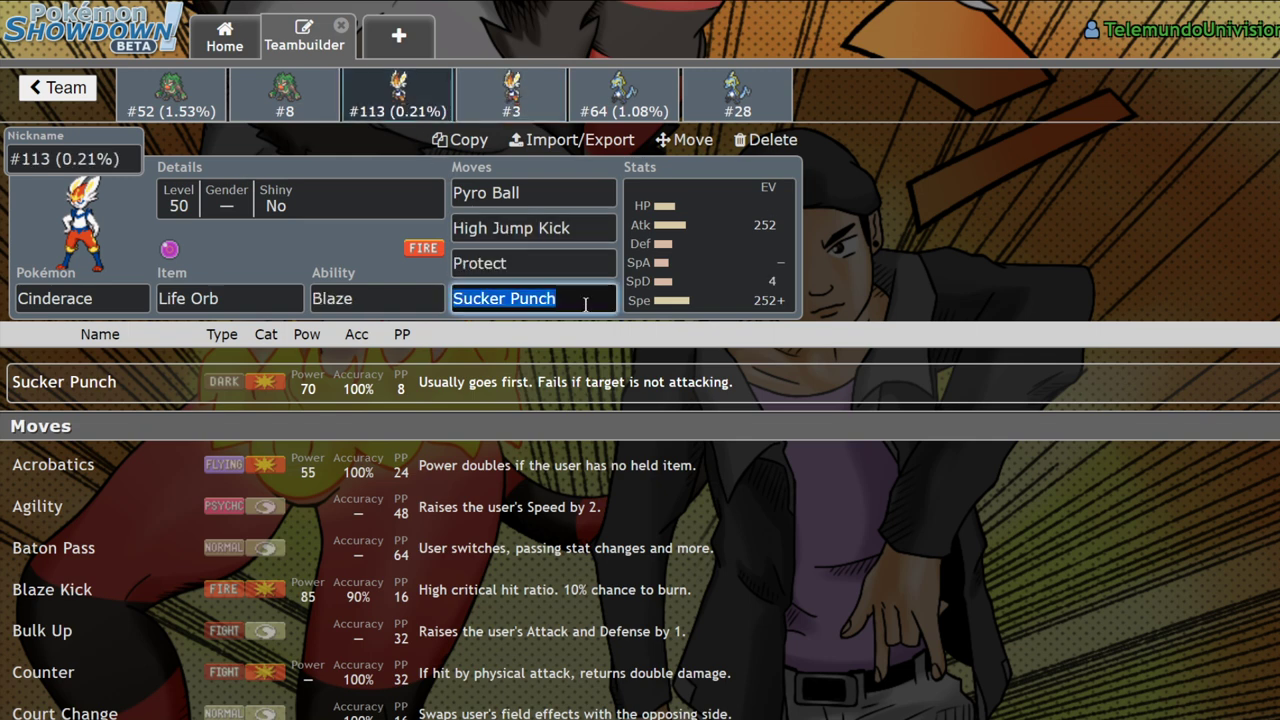
{"action": "left_click", "coordinate": [589, 323]}
{"action": "left_click", "coordinate": [511, 95]}
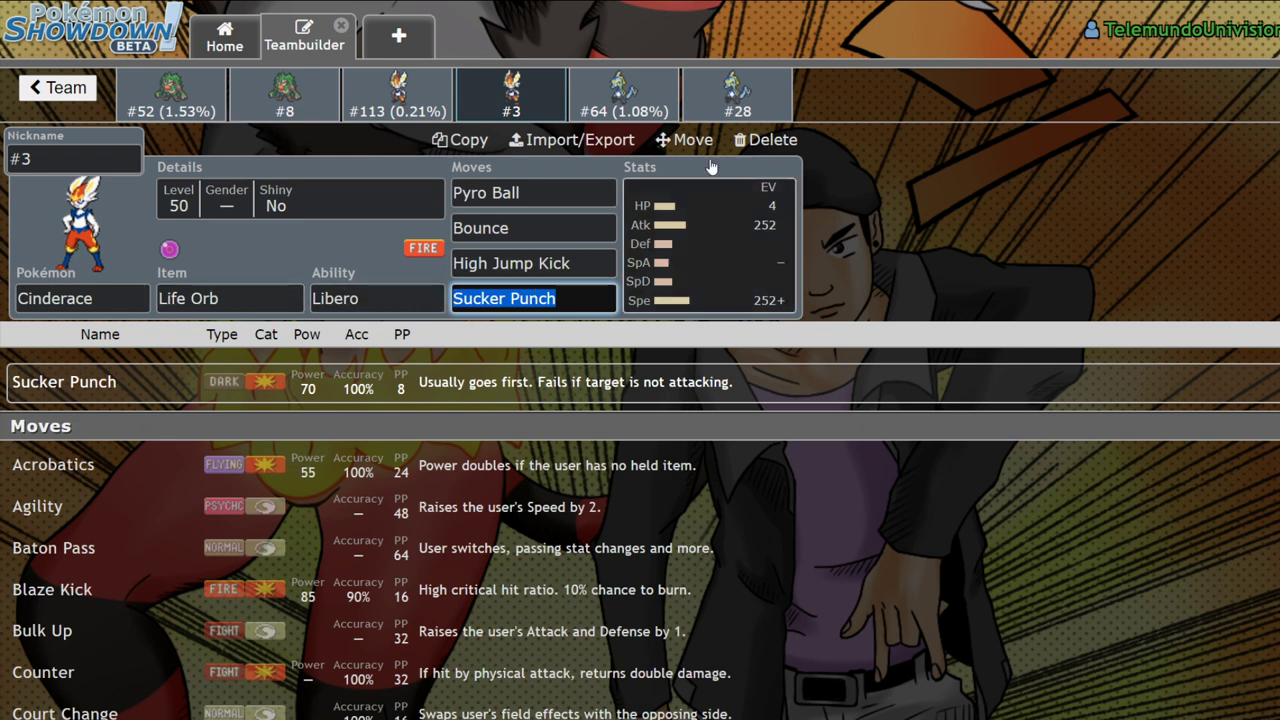
{"action": "left_click", "coordinate": [711, 277]}
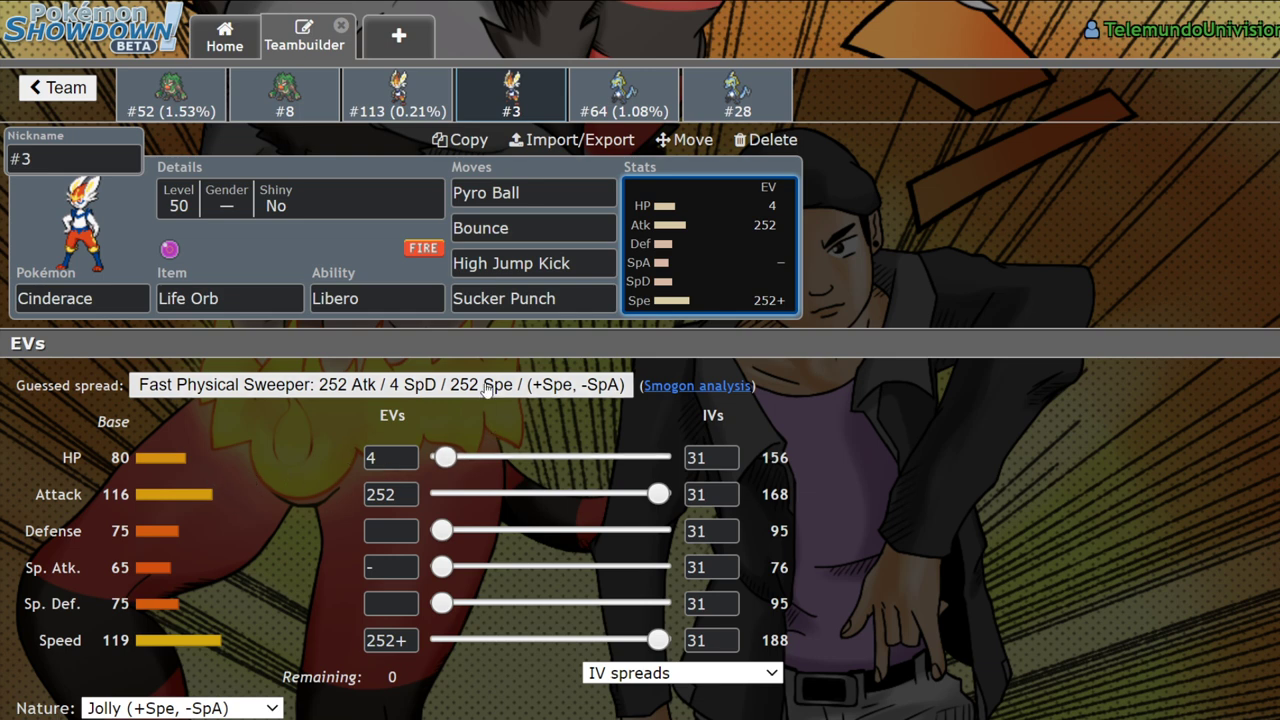
Review all four of the #3 Cinderace's moves, and compare the set with the #113 Cinderace once more
{"action": "left_click", "coordinate": [520, 228]}
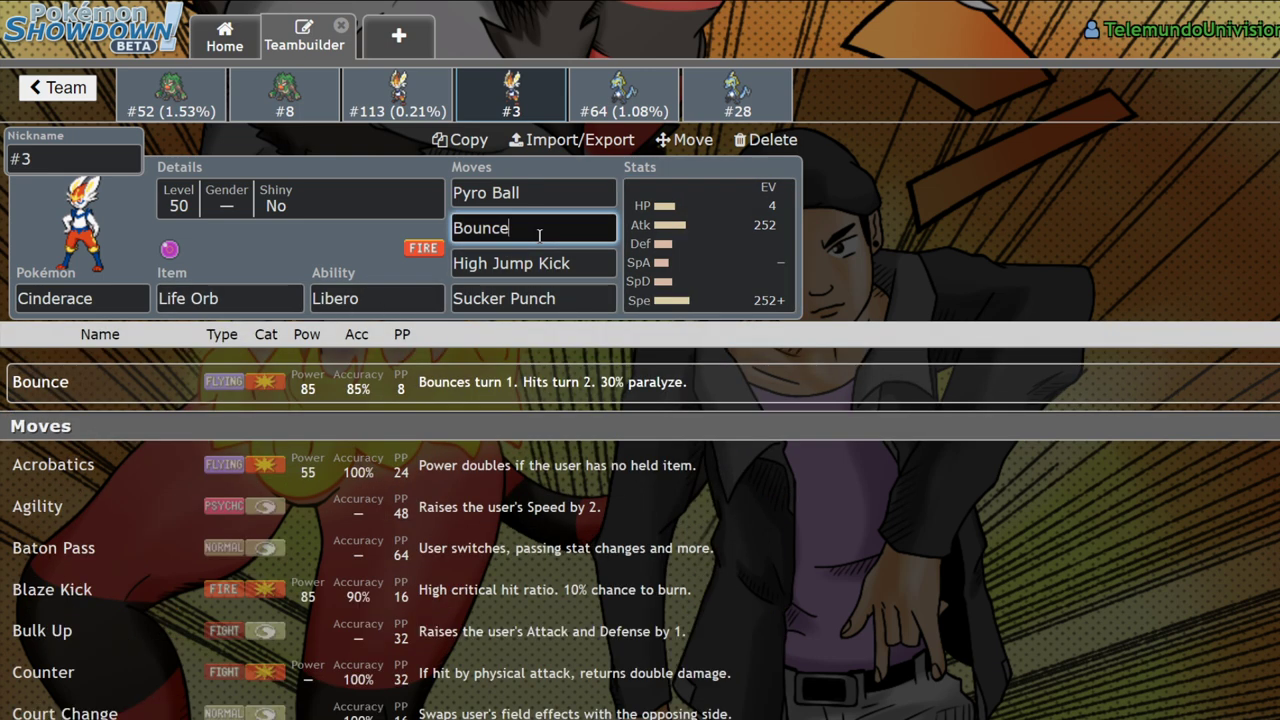
{"action": "left_click", "coordinate": [609, 265]}
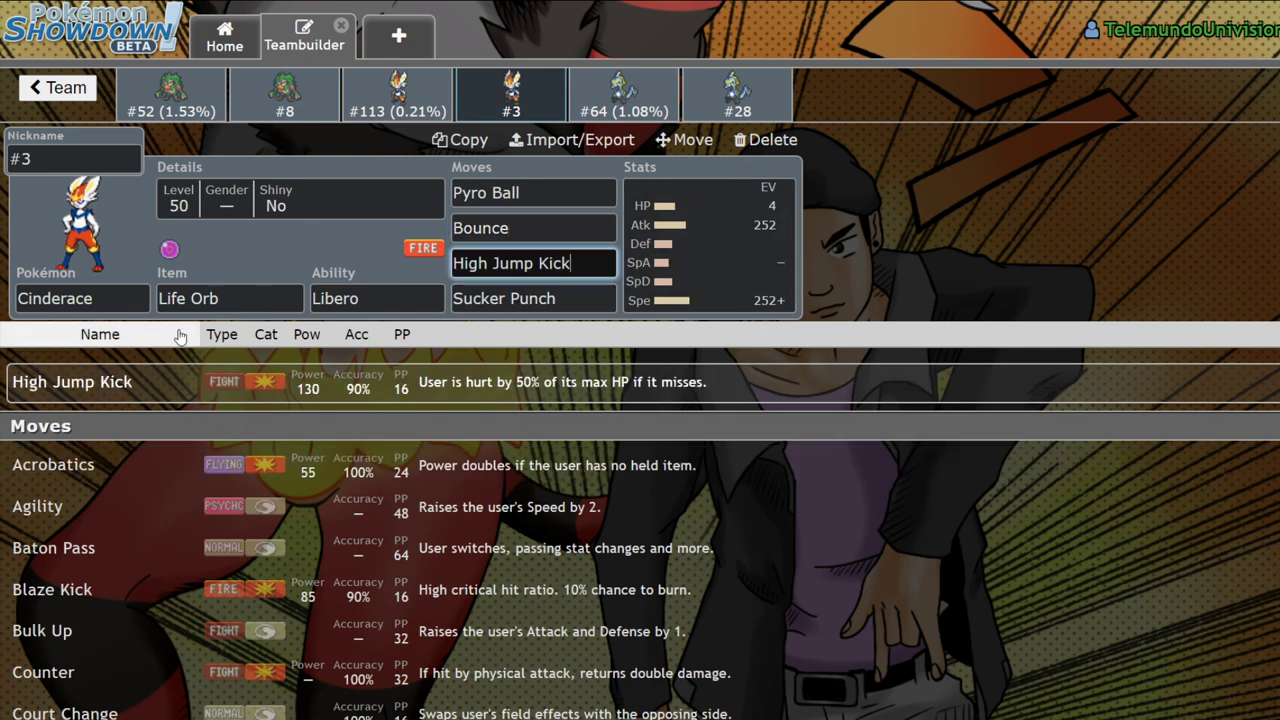
{"action": "left_click", "coordinate": [572, 299]}
{"action": "left_click", "coordinate": [600, 194]}
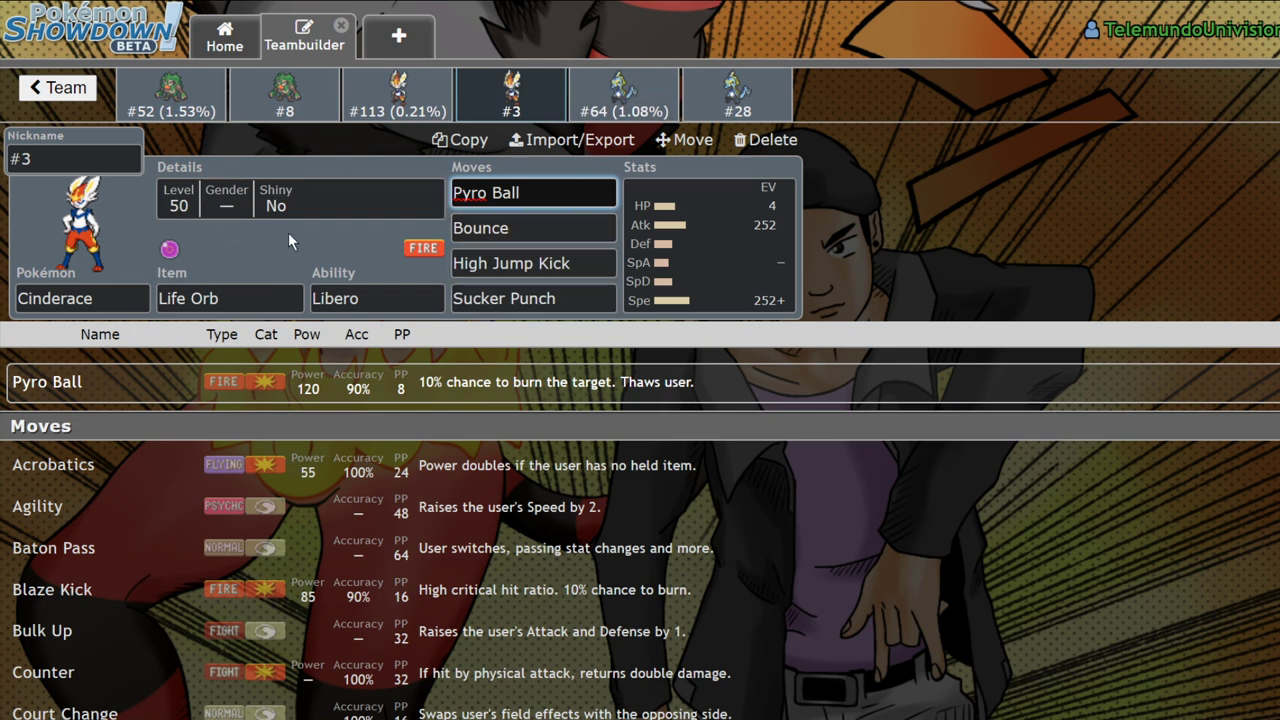
{"action": "left_click", "coordinate": [418, 98]}
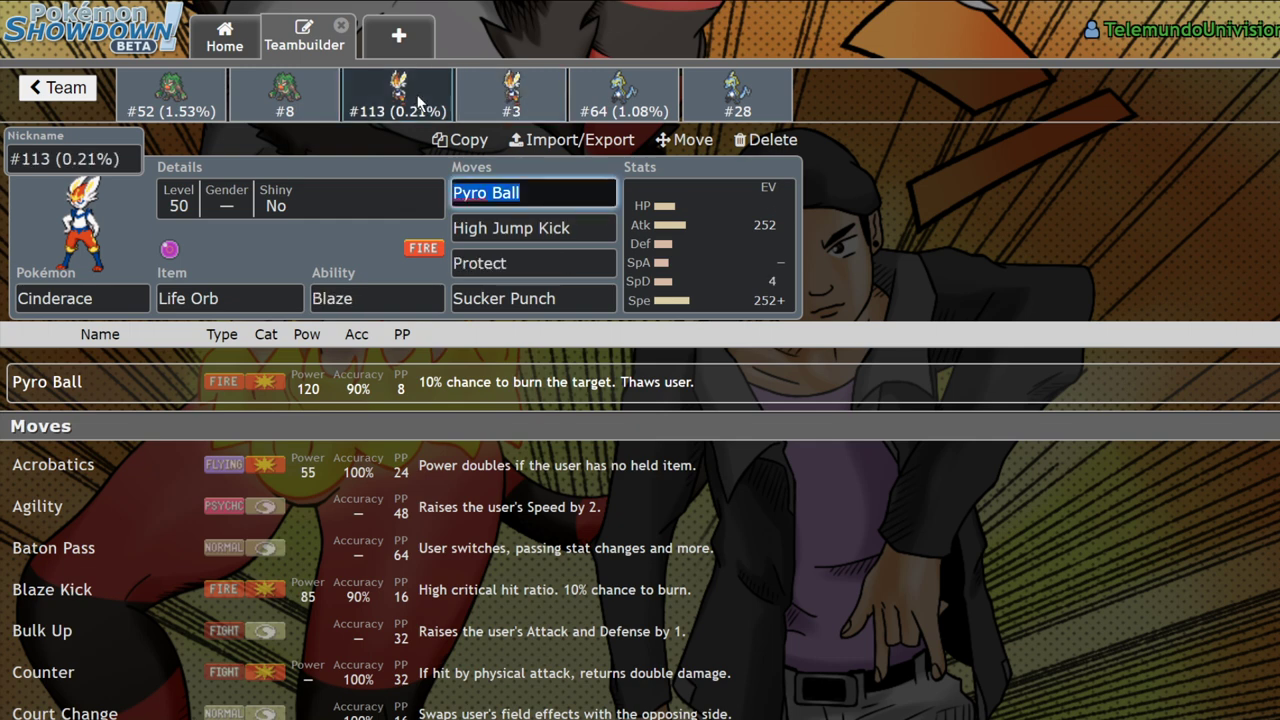
{"action": "left_click", "coordinate": [511, 100]}
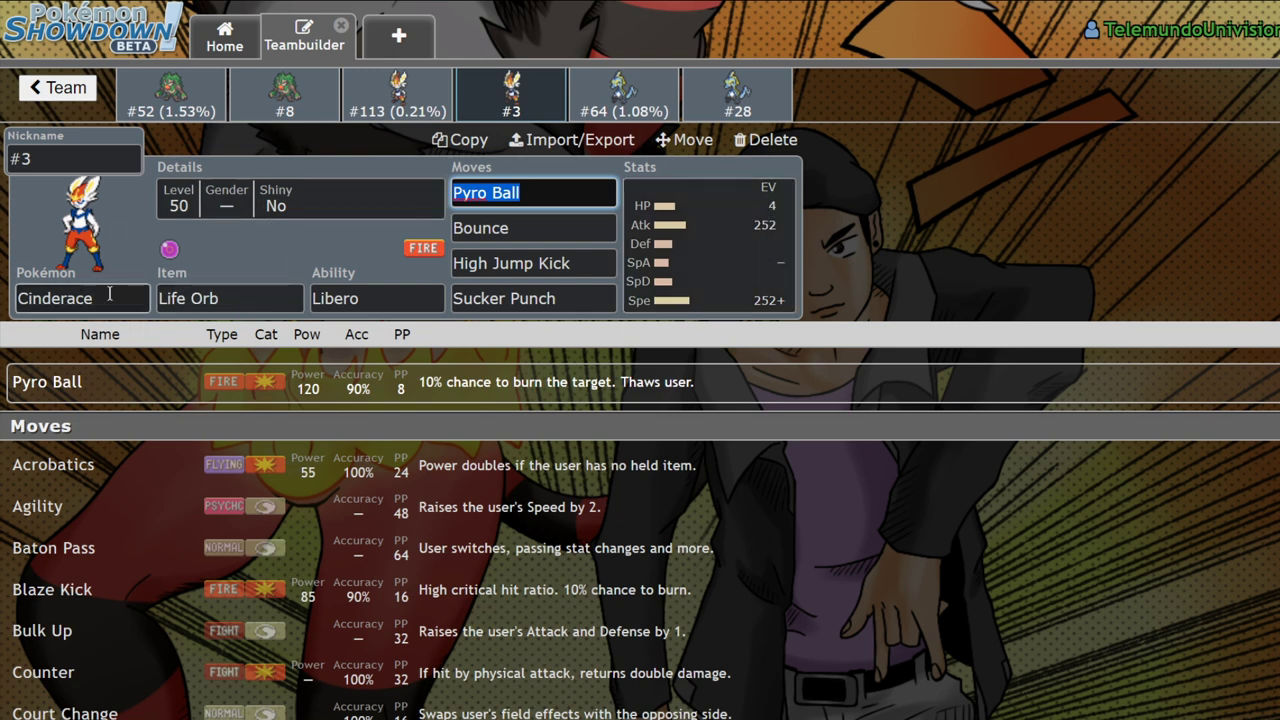
Open the #64 Inteleon set and examine its EV spread and base Speed stat
{"action": "left_click", "coordinate": [650, 88]}
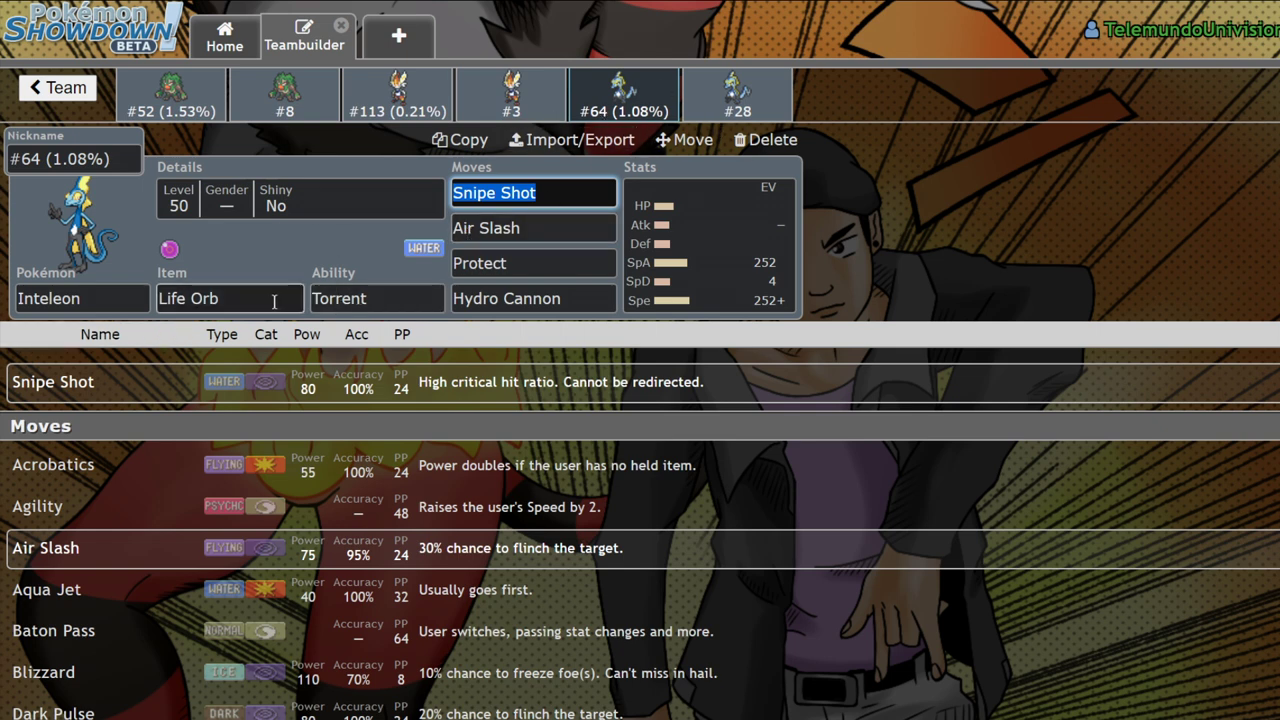
{"action": "left_click", "coordinate": [788, 240]}
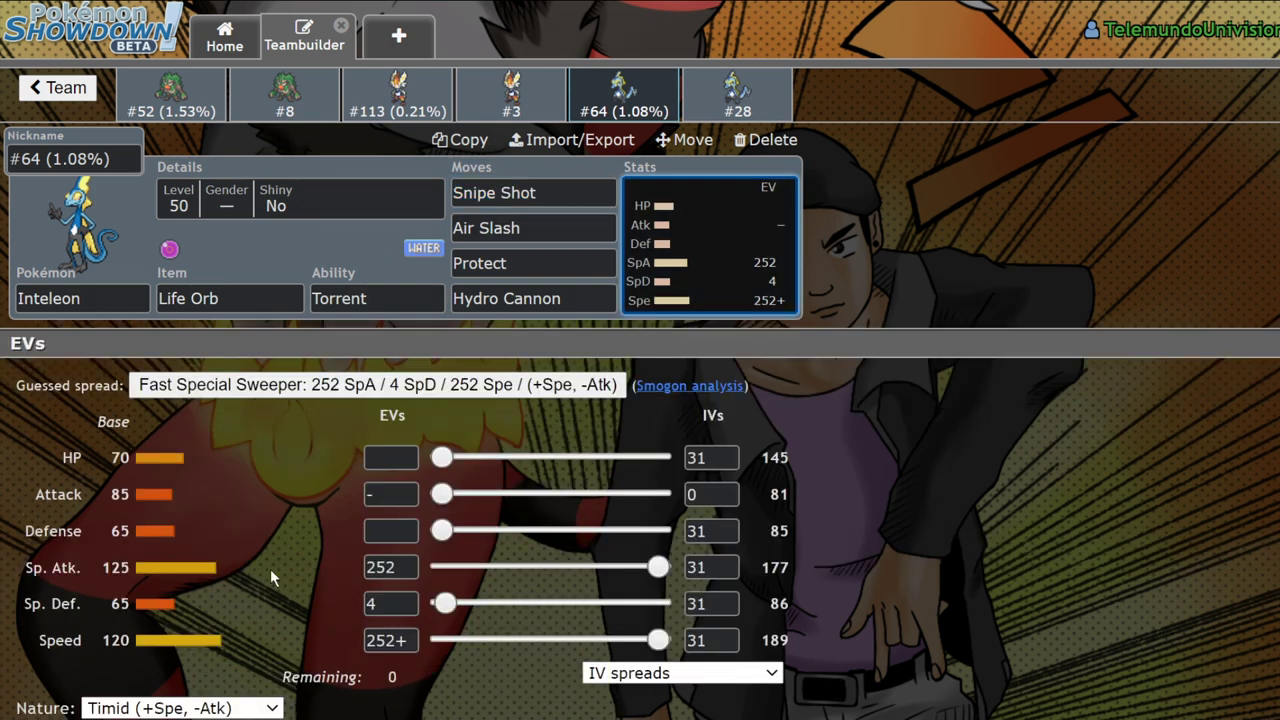
{"action": "left_click", "coordinate": [105, 642]}
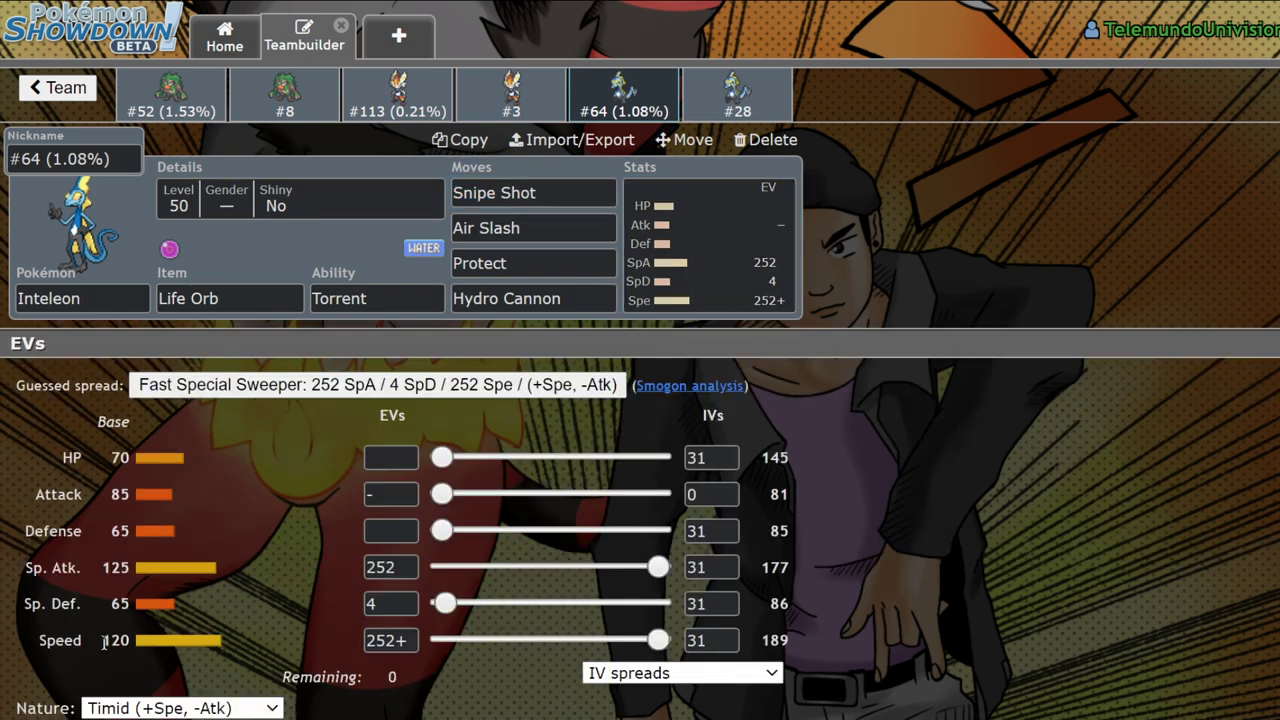
{"action": "left_click", "coordinate": [301, 651]}
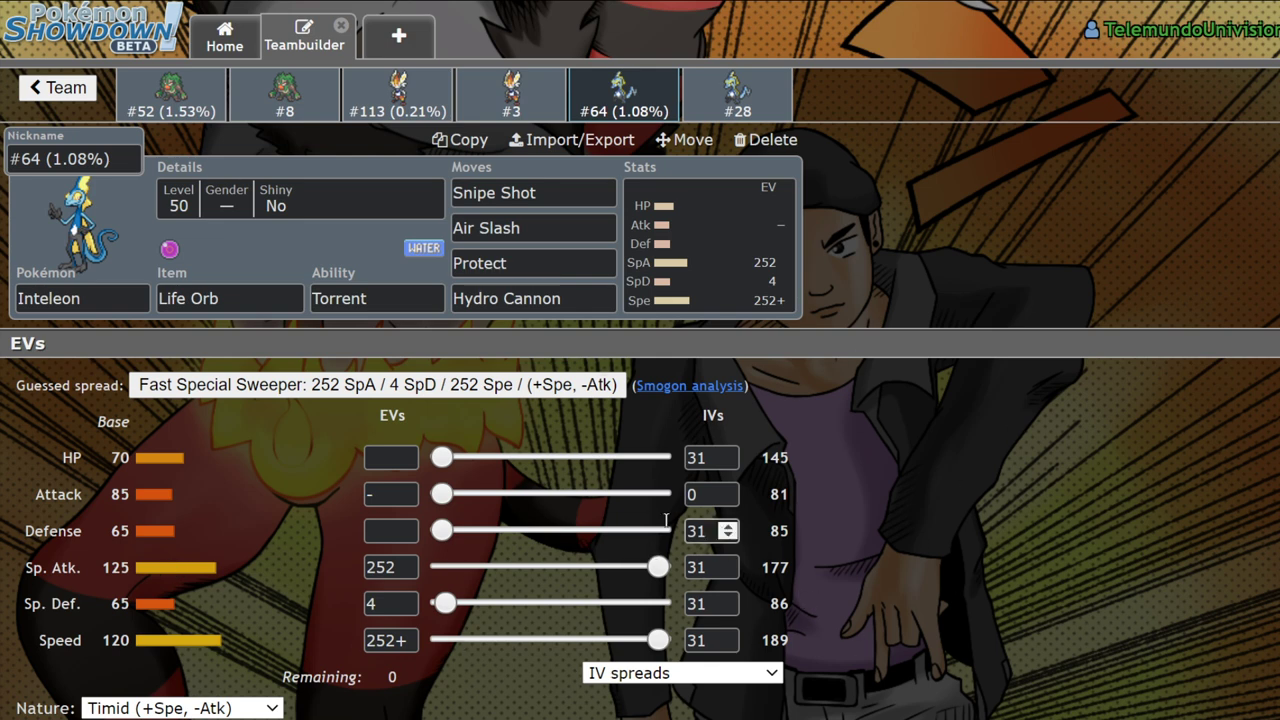
{"action": "left_click", "coordinate": [95, 300]}
{"action": "left_click", "coordinate": [661, 240]}
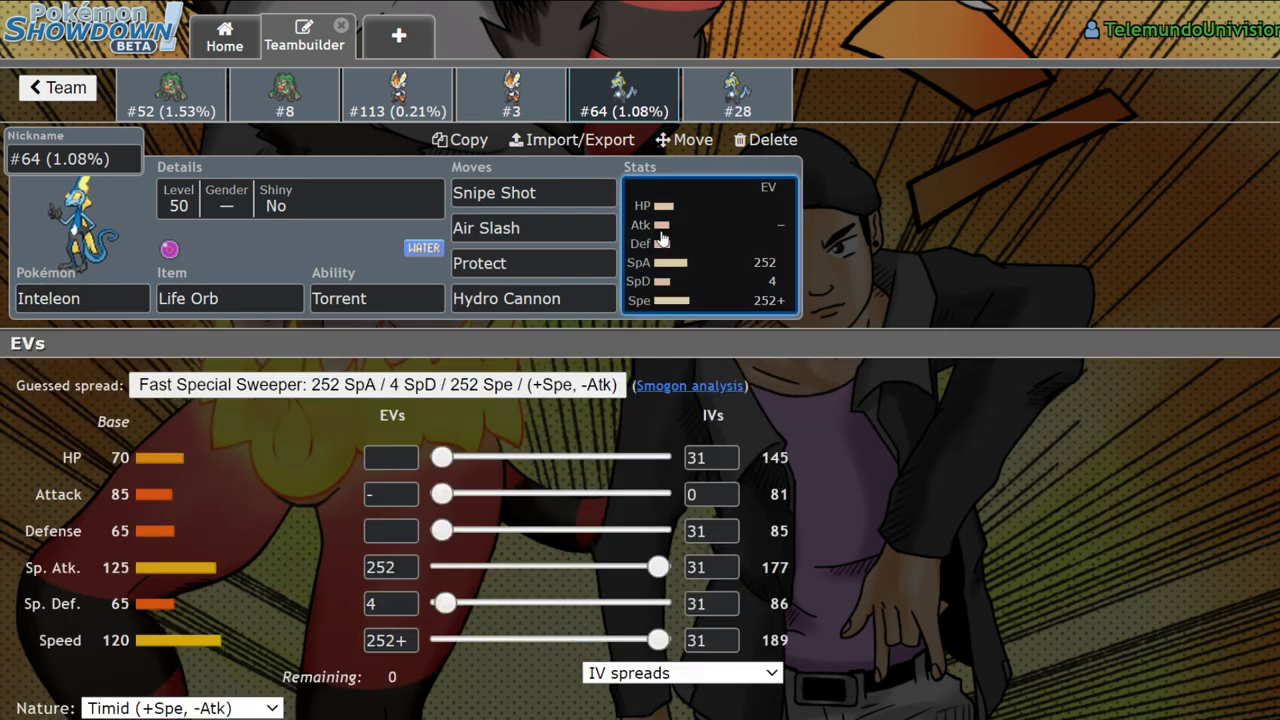
Examine the #64 Inteleon's Air Slash, Snipe Shot and Hydro Cannon move details
{"action": "left_click", "coordinate": [555, 224]}
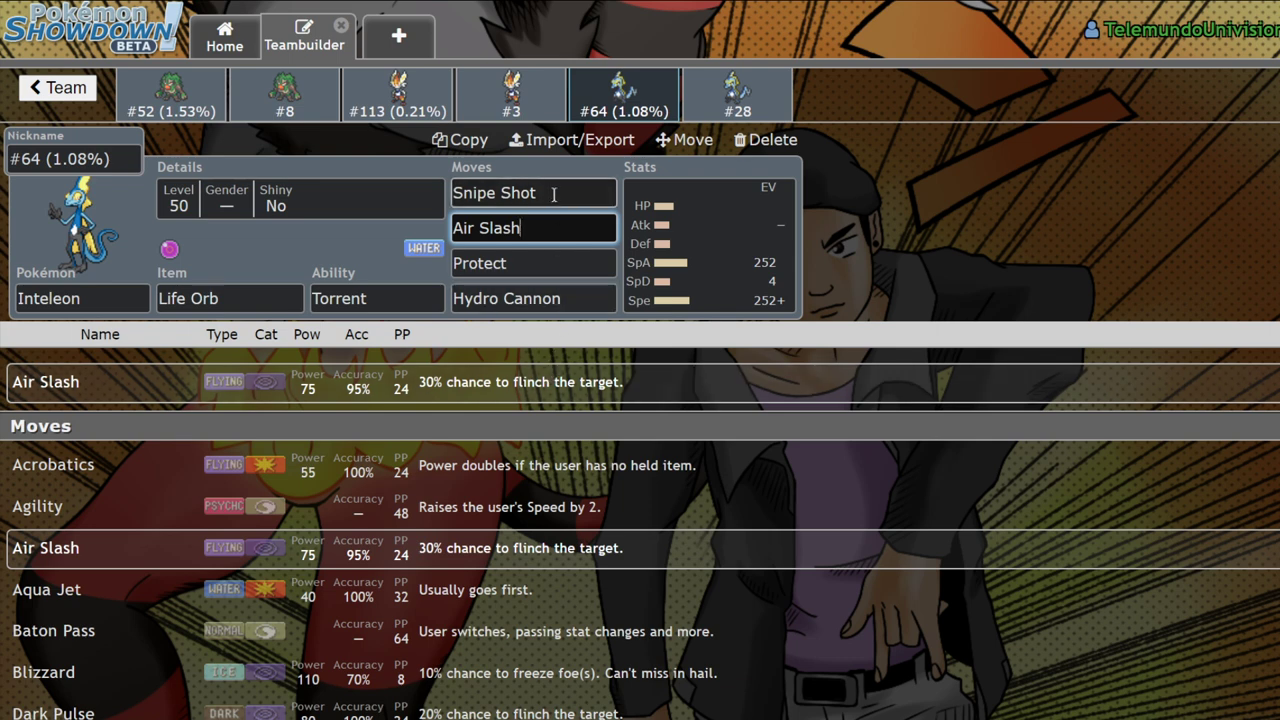
{"action": "left_click", "coordinate": [553, 194]}
{"action": "left_click", "coordinate": [563, 303]}
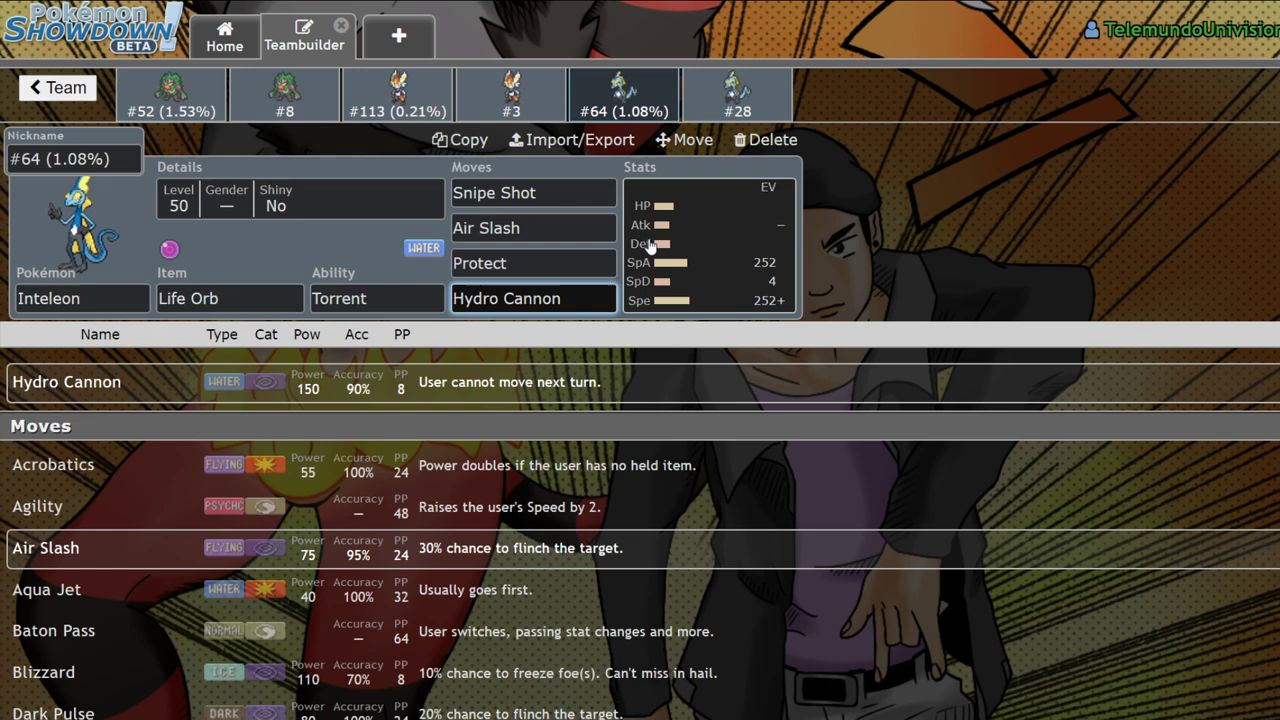
{"action": "left_click", "coordinate": [569, 191]}
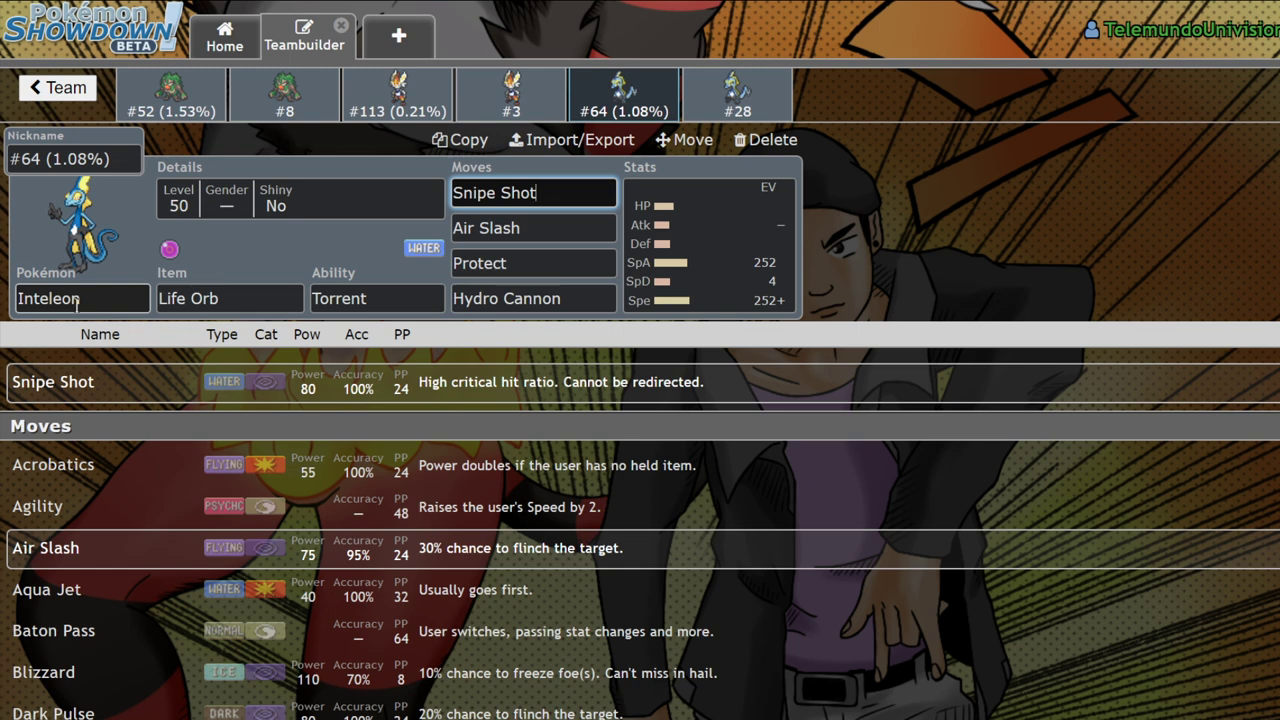
Open the #28 Inteleon set and check the description of its Sniper hidden ability
{"action": "left_click", "coordinate": [744, 108]}
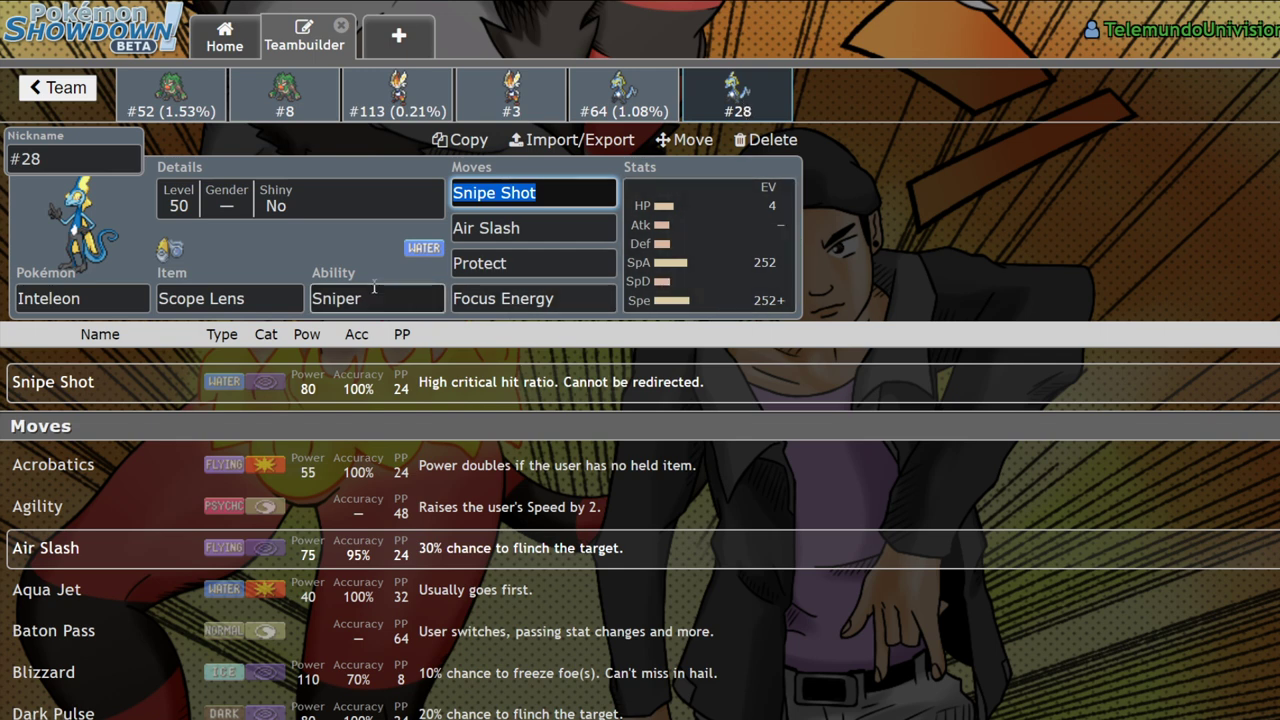
{"action": "left_click", "coordinate": [408, 293]}
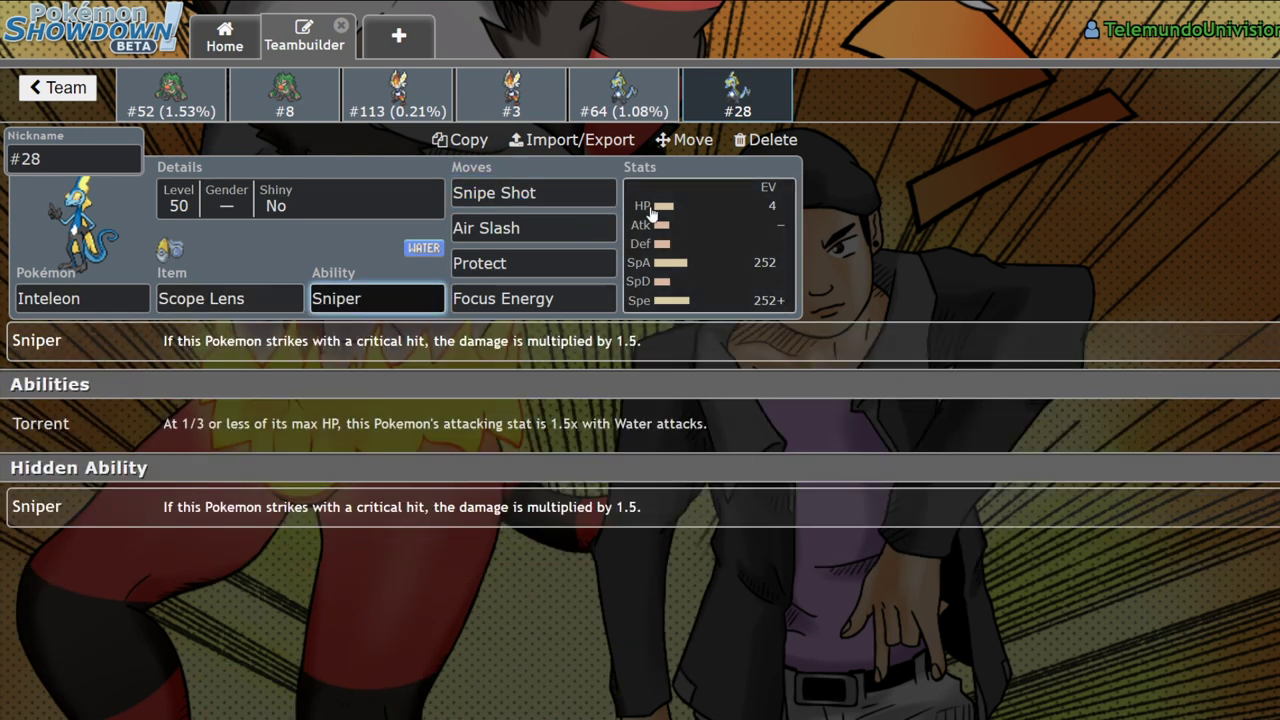
Examine the #28 Inteleon's EV spread and the details of its four moves, from Snipe Shot to Focus Energy
{"action": "left_click", "coordinate": [710, 245]}
{"action": "left_click", "coordinate": [557, 190]}
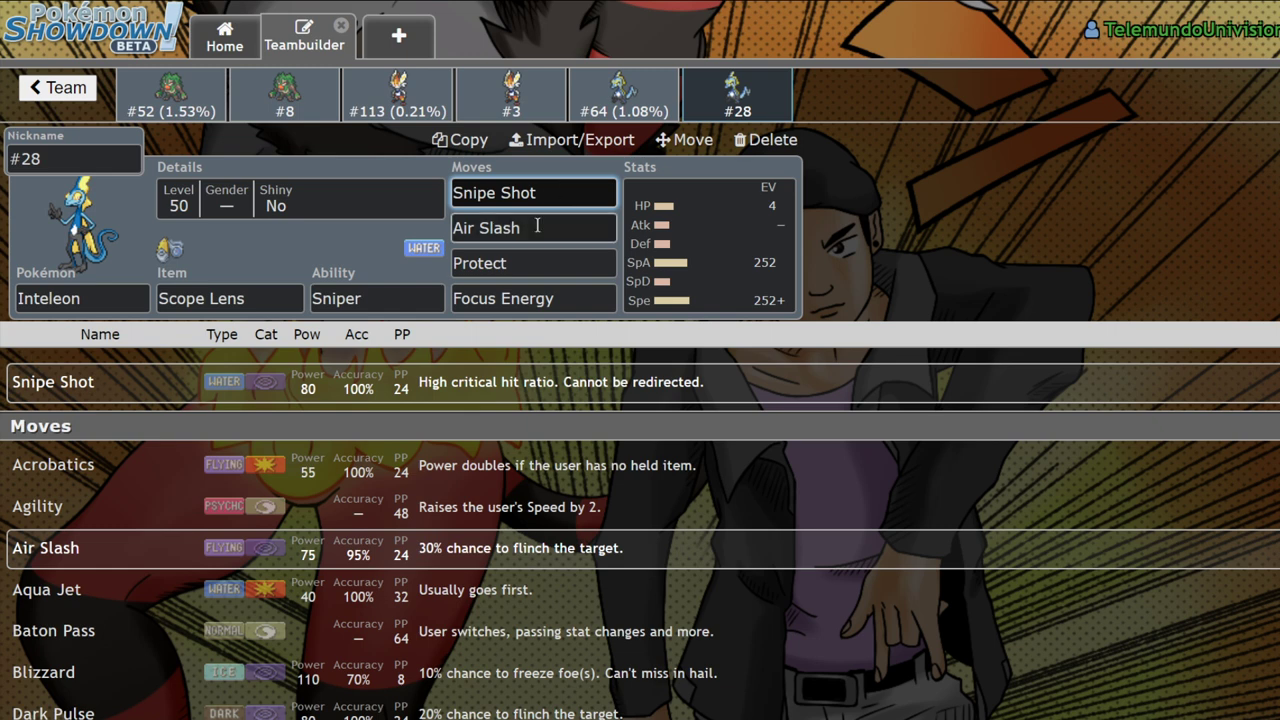
{"action": "left_click", "coordinate": [537, 226]}
{"action": "left_click", "coordinate": [542, 272]}
{"action": "left_click", "coordinate": [585, 304]}
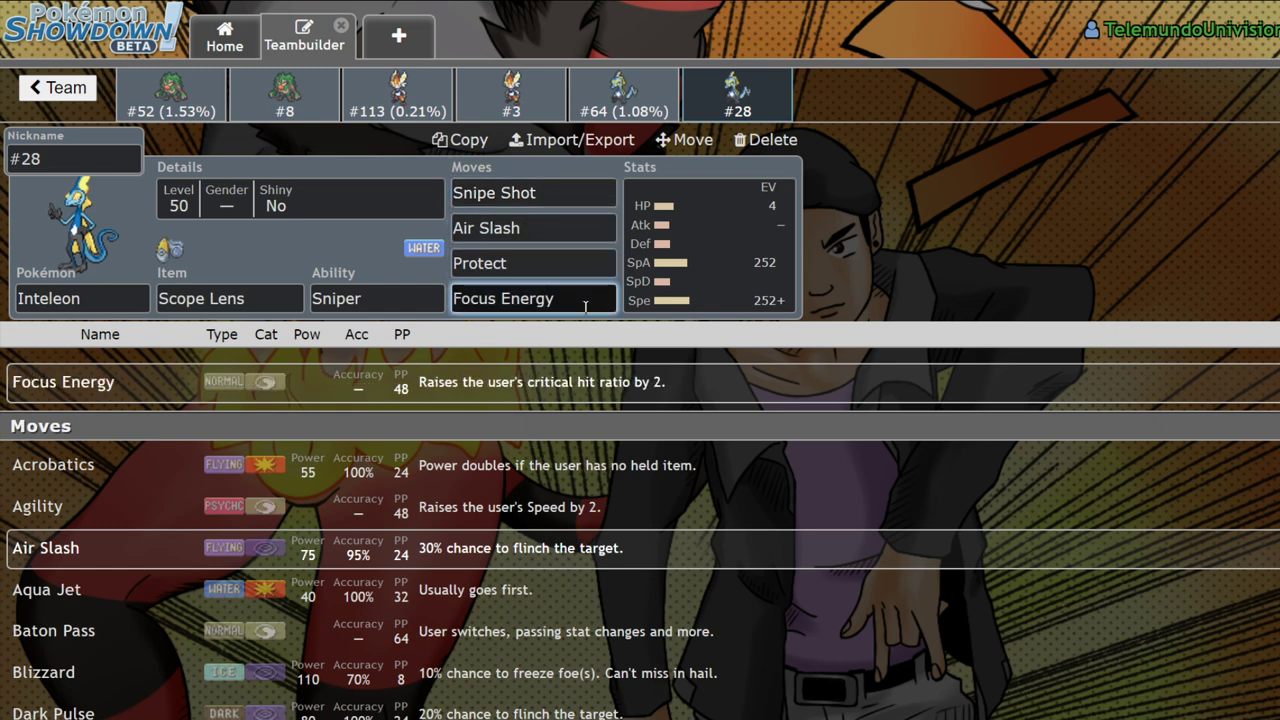
Check the #28 Inteleon's Scope Lens, Focus Energy and Sniper descriptions, and review its Air Slash and Snipe Shot details again
{"action": "left_click", "coordinate": [268, 297]}
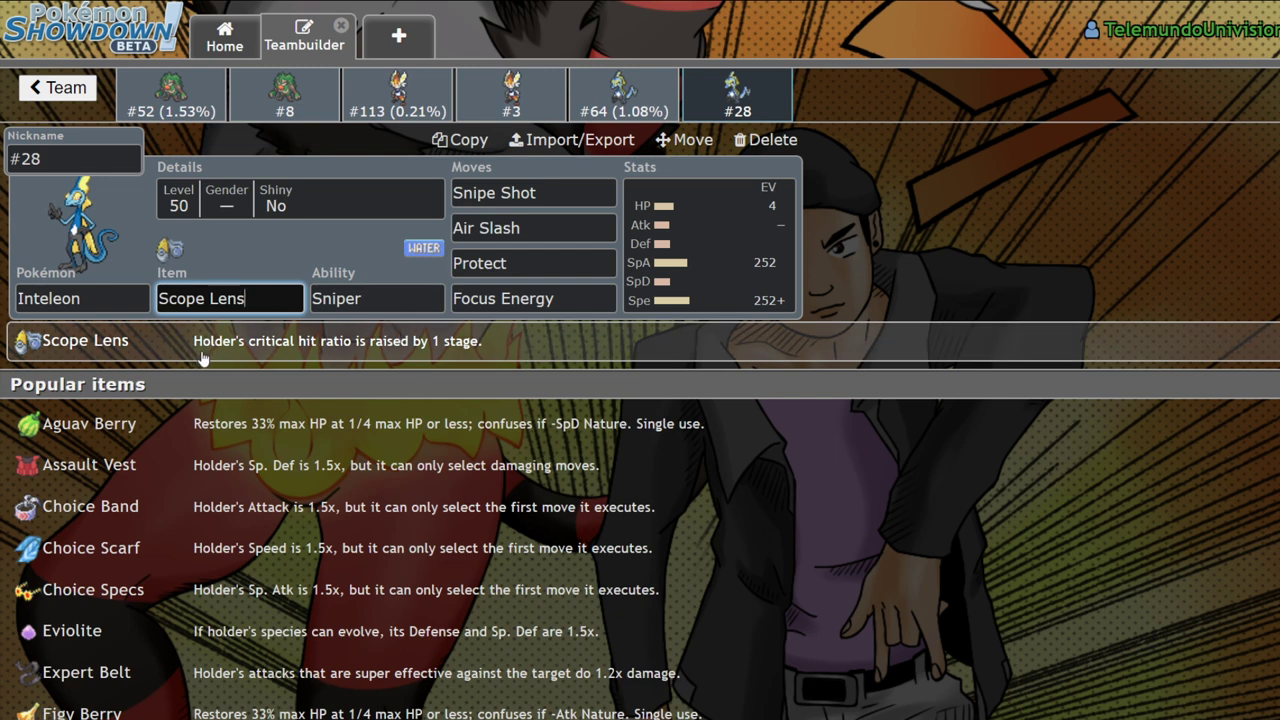
{"action": "left_click", "coordinate": [510, 298]}
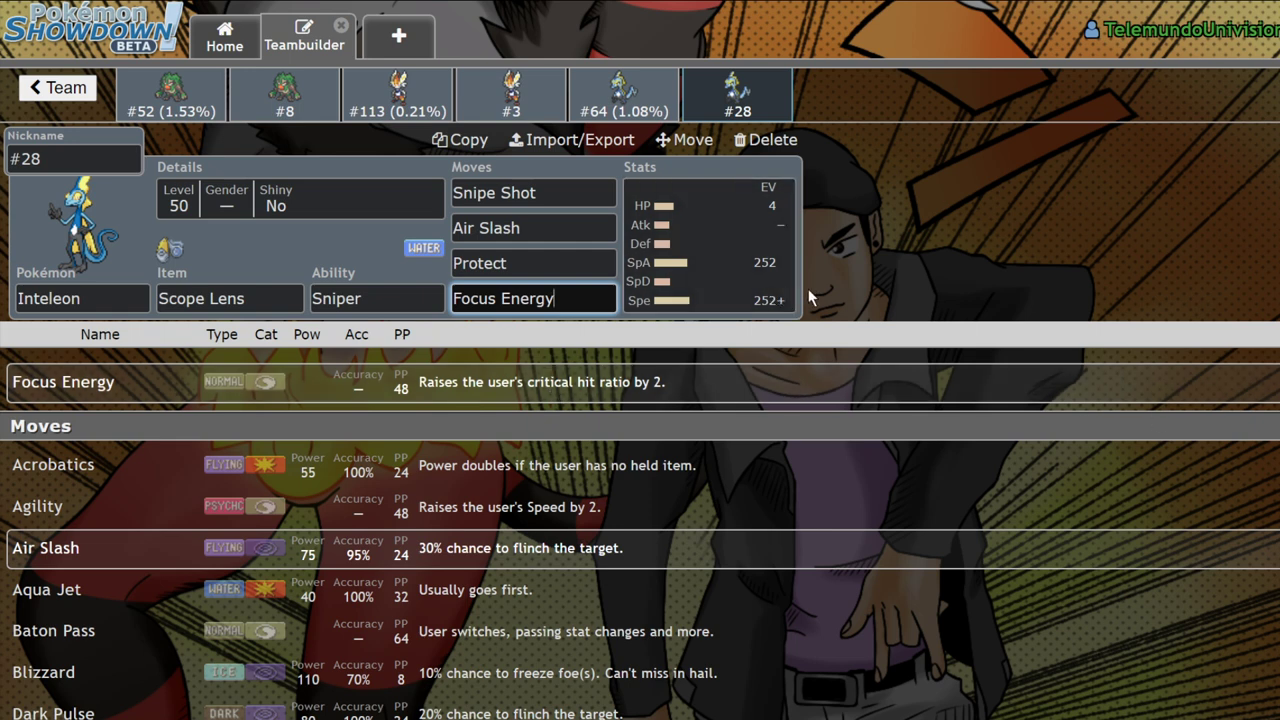
{"action": "left_click", "coordinate": [364, 296]}
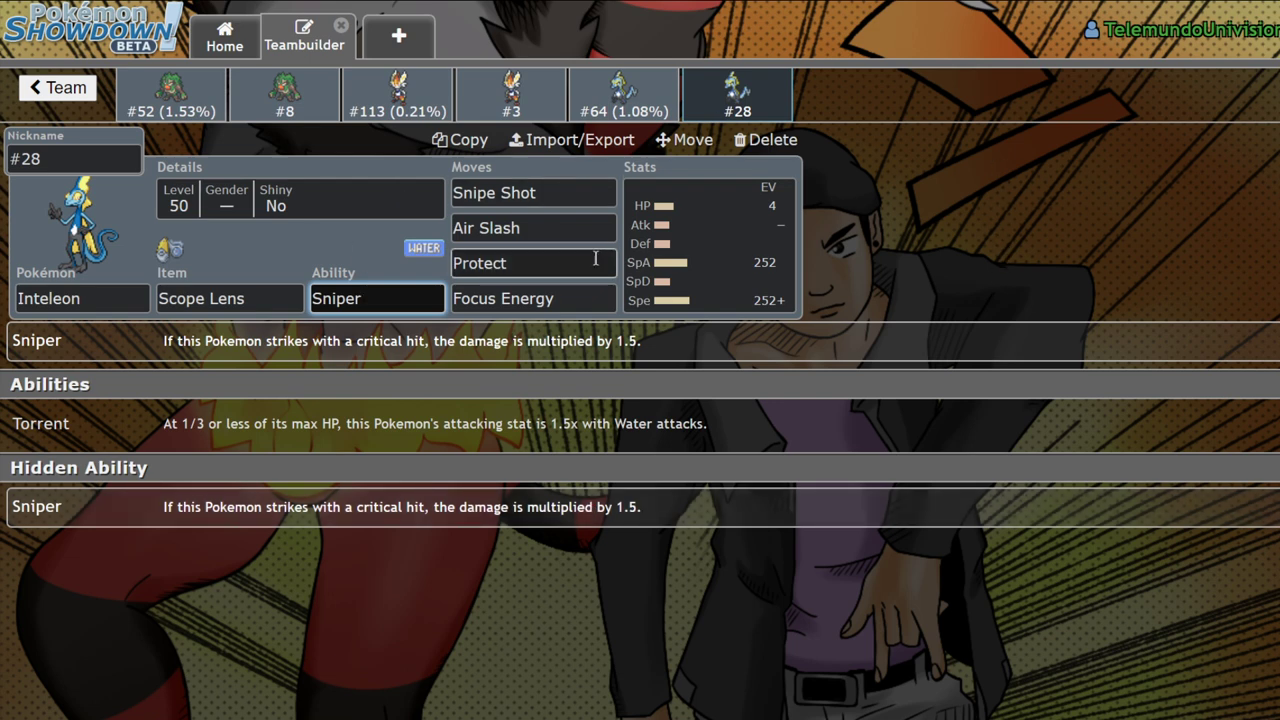
{"action": "left_click", "coordinate": [557, 230]}
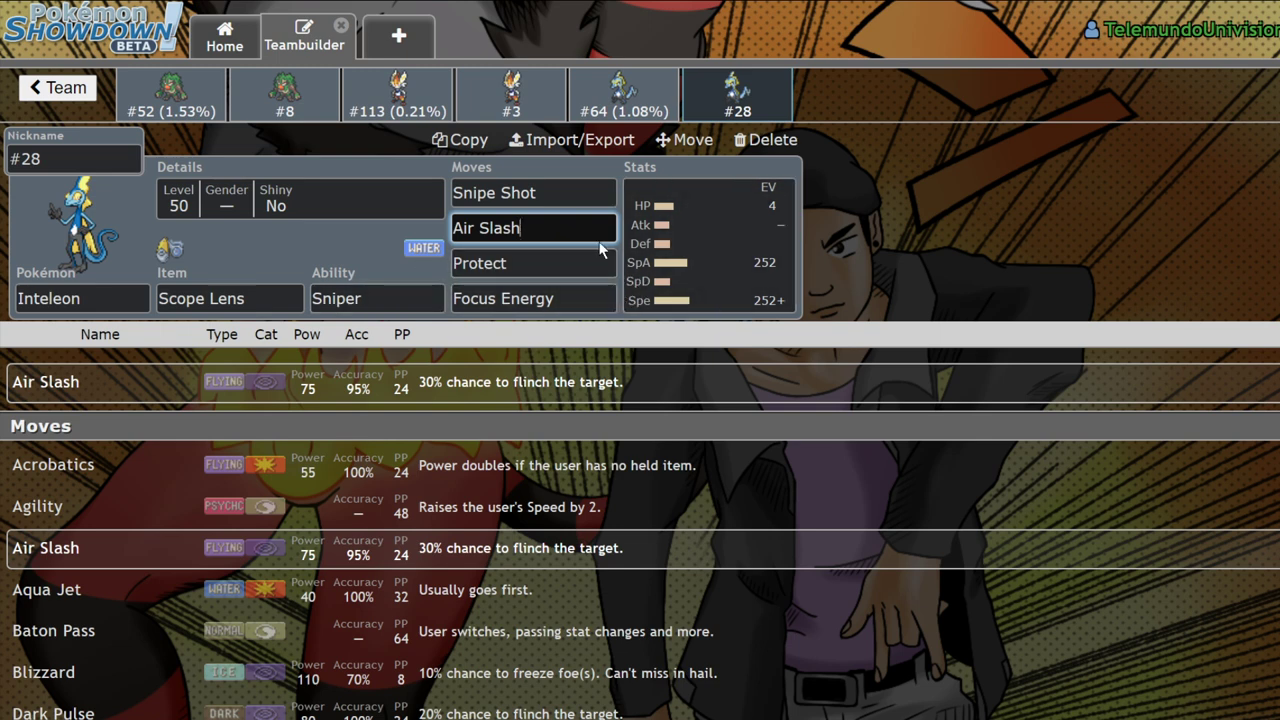
{"action": "left_click", "coordinate": [571, 192]}
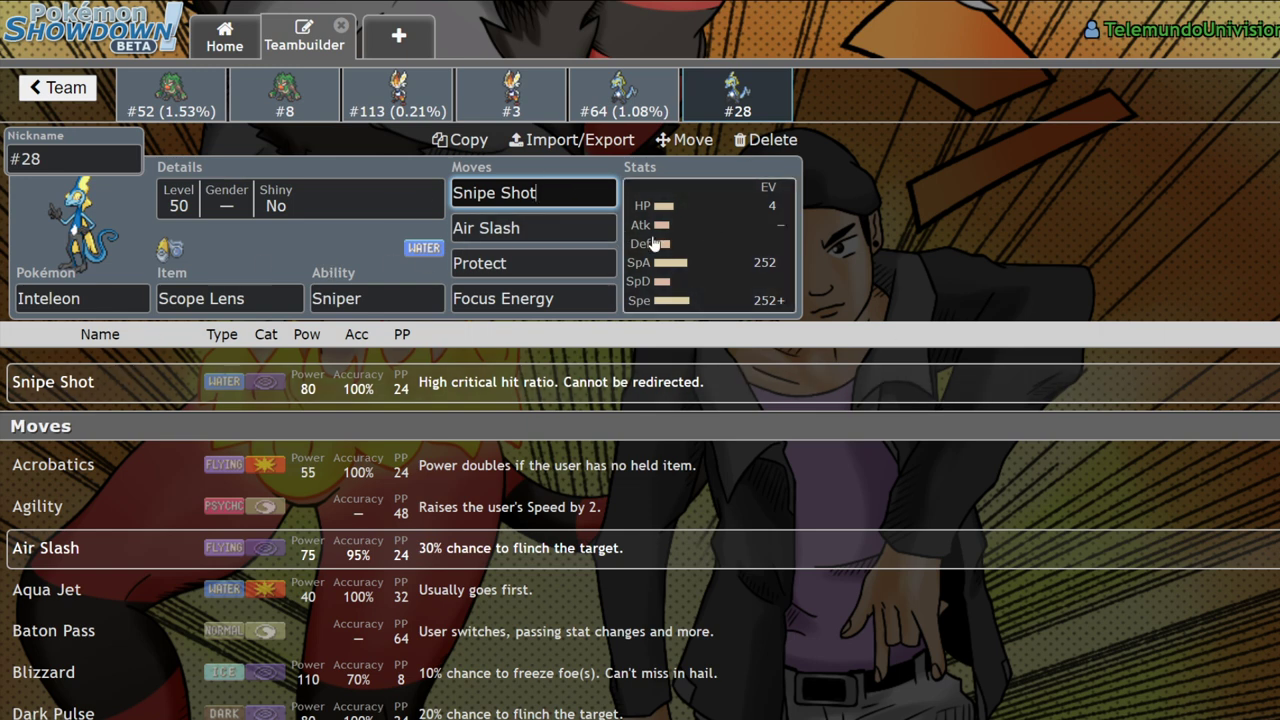
Compare the #64 Inteleon set with the #28 Inteleon set, switching between them twice and ending on #28
{"action": "left_click", "coordinate": [622, 95]}
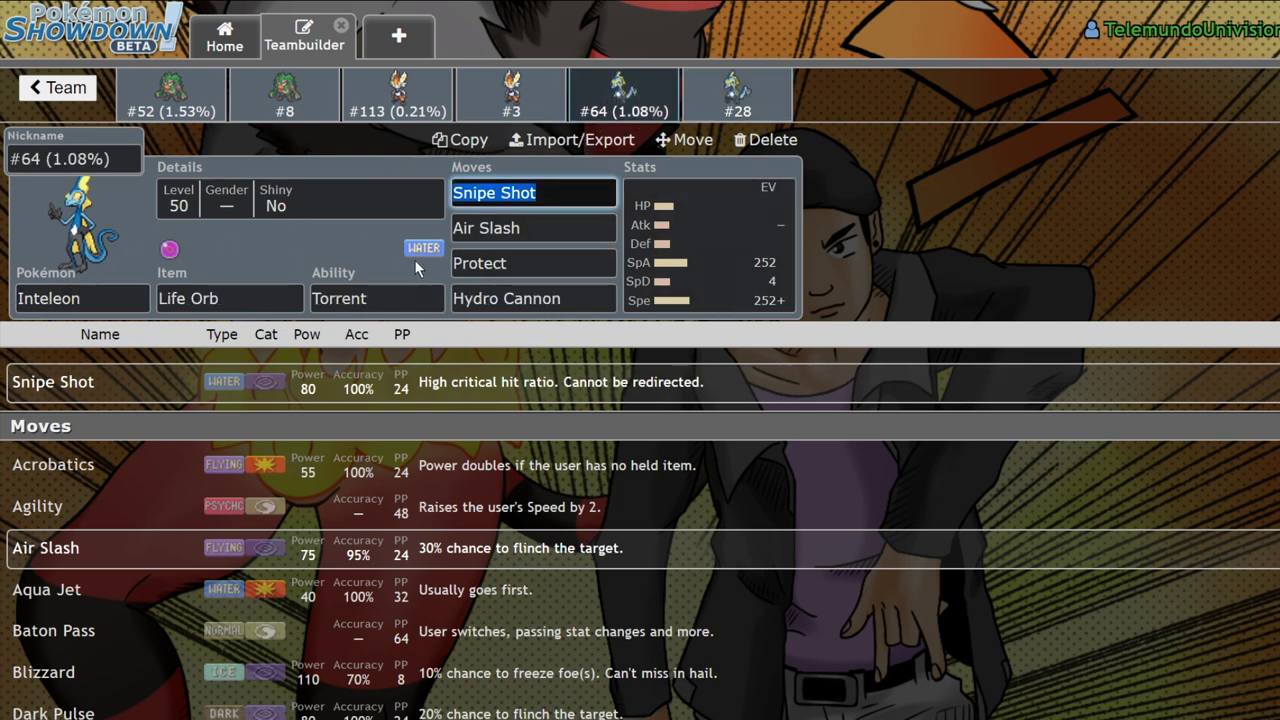
{"action": "left_click", "coordinate": [737, 95]}
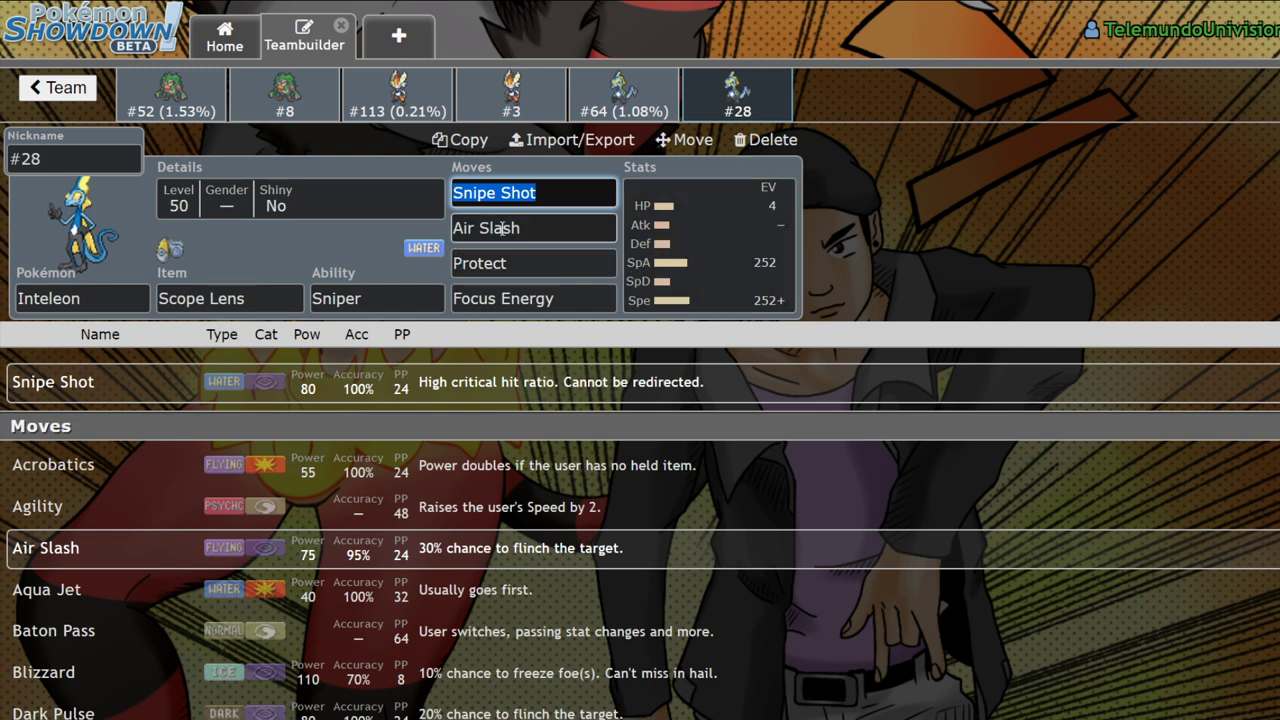
{"action": "left_click", "coordinate": [240, 282]}
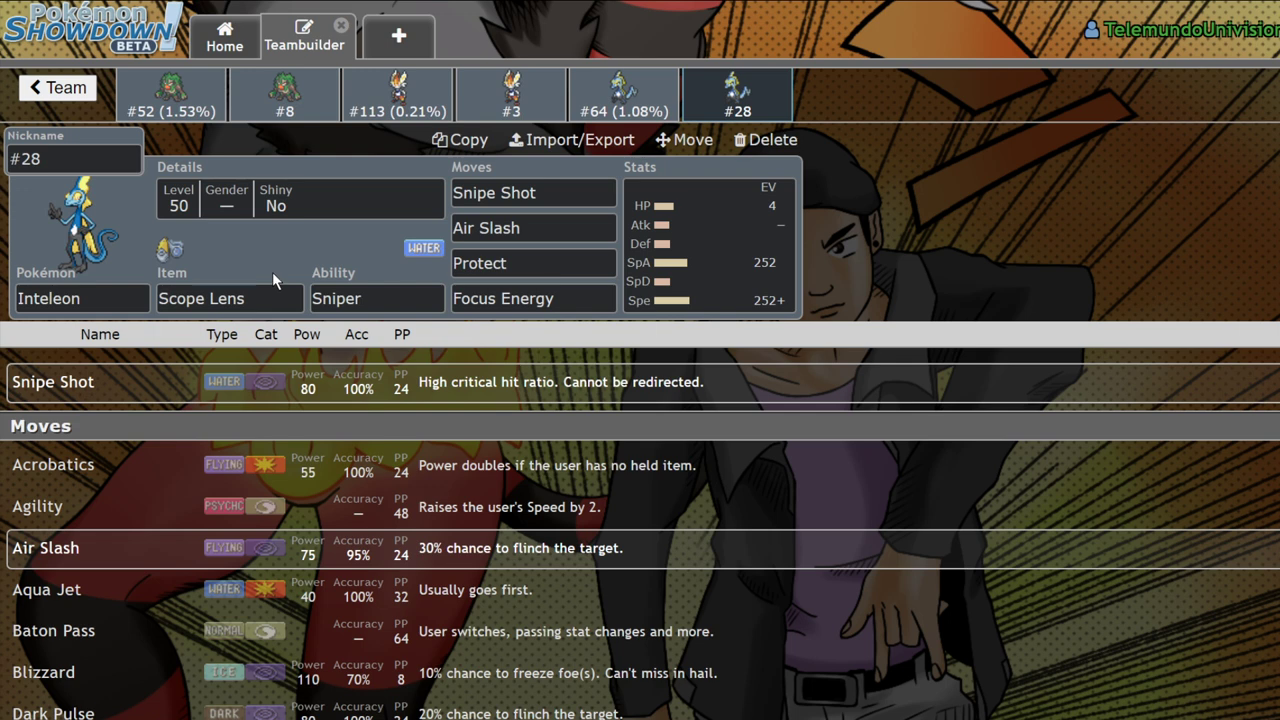
{"action": "left_click", "coordinate": [625, 88]}
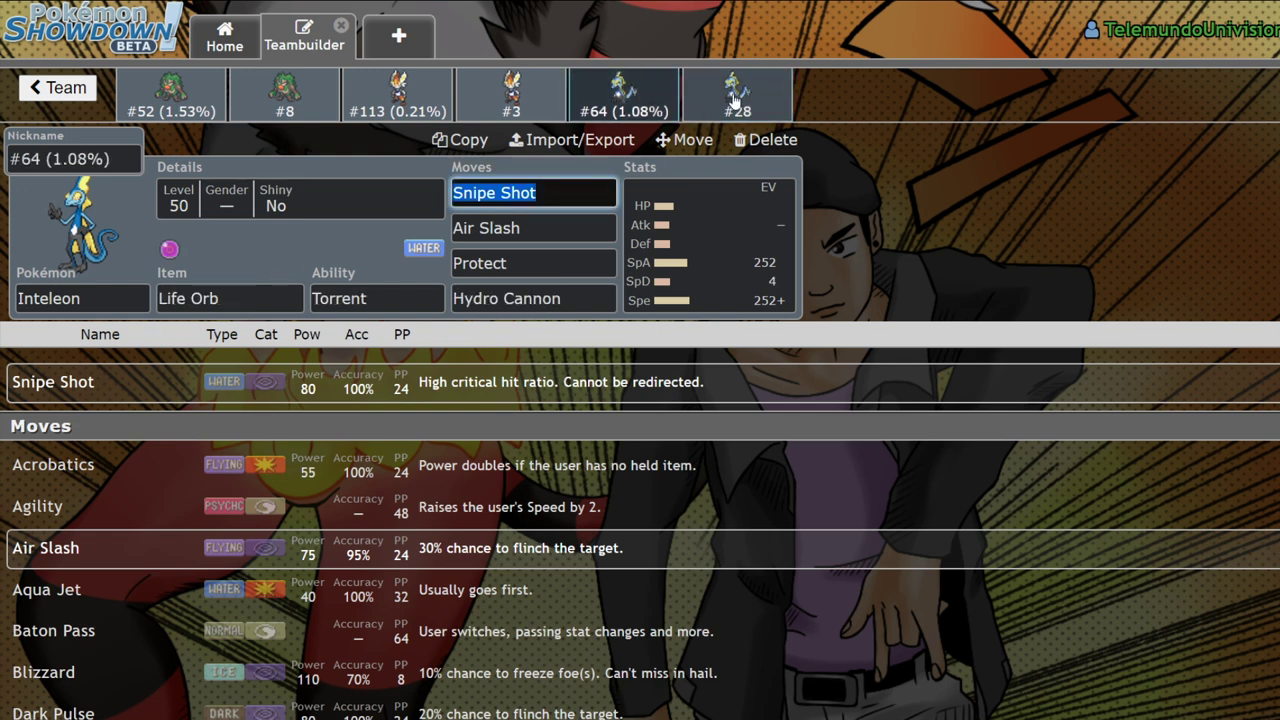
{"action": "left_click", "coordinate": [735, 100]}
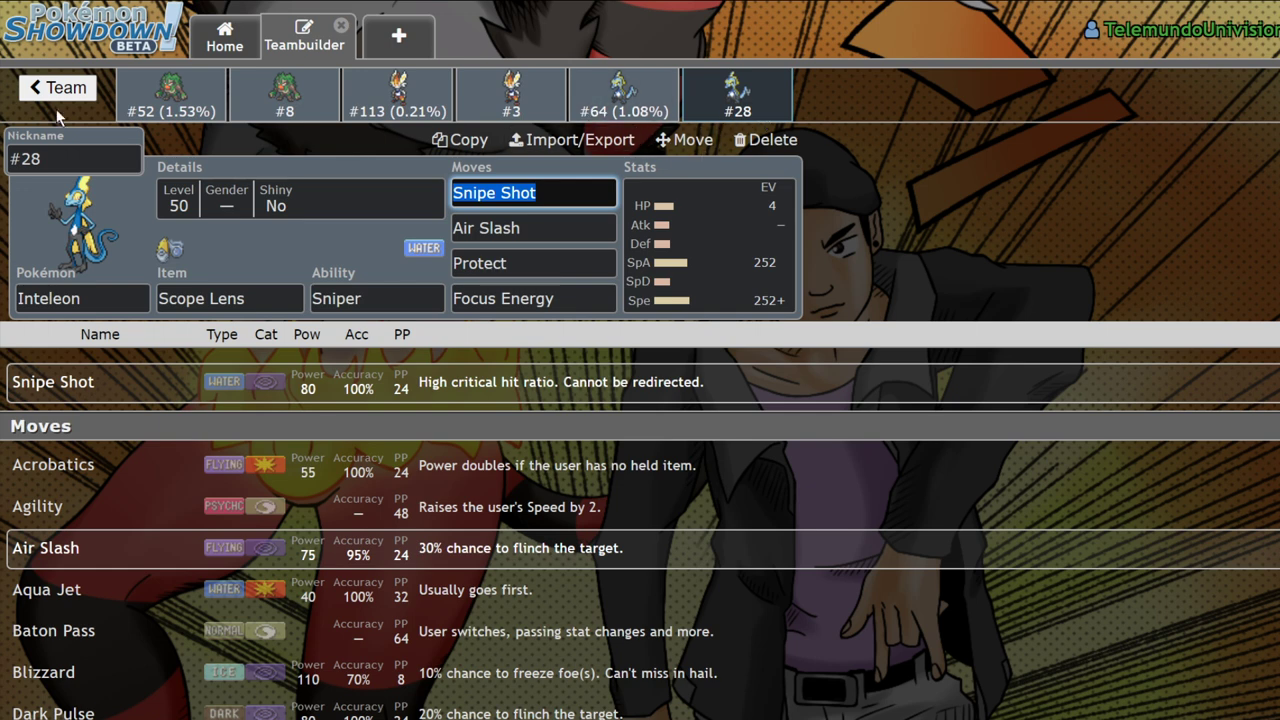
Revisit the #52 Rillaboom set, and compare the #113 Cinderace set with the #3 Cinderace set
{"action": "left_click", "coordinate": [170, 100]}
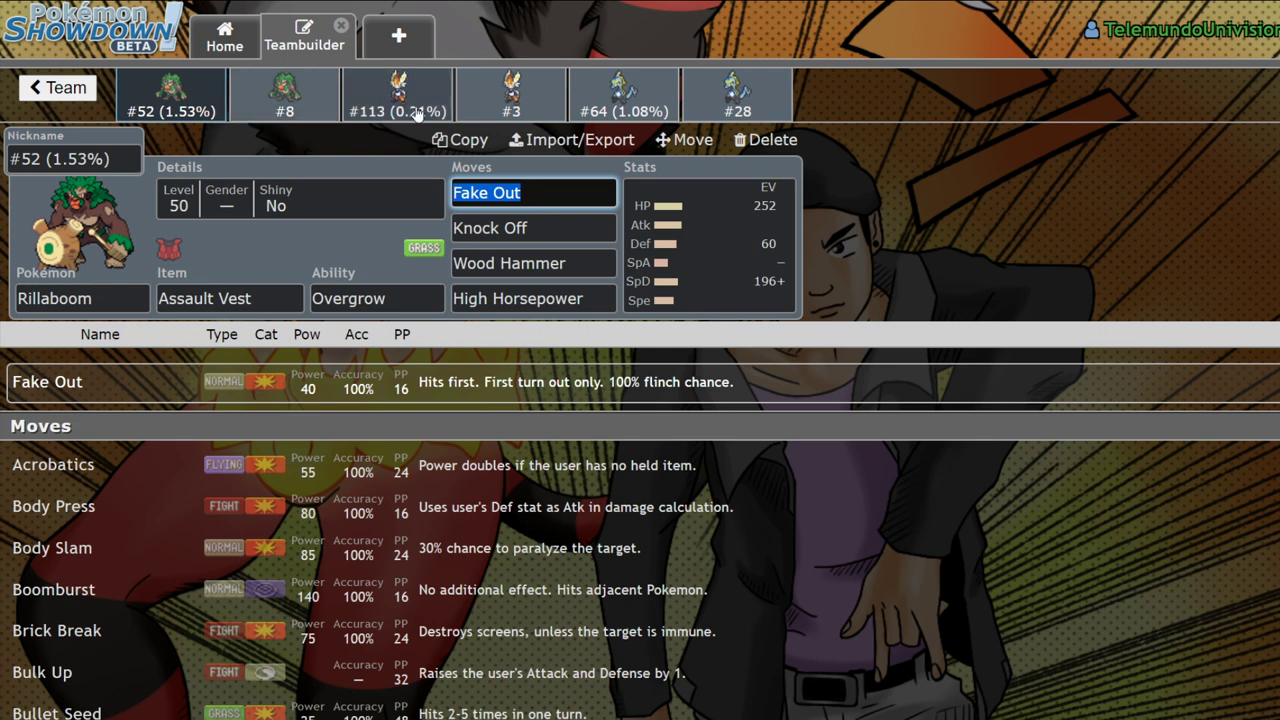
{"action": "left_click", "coordinate": [410, 105]}
{"action": "left_click", "coordinate": [511, 100]}
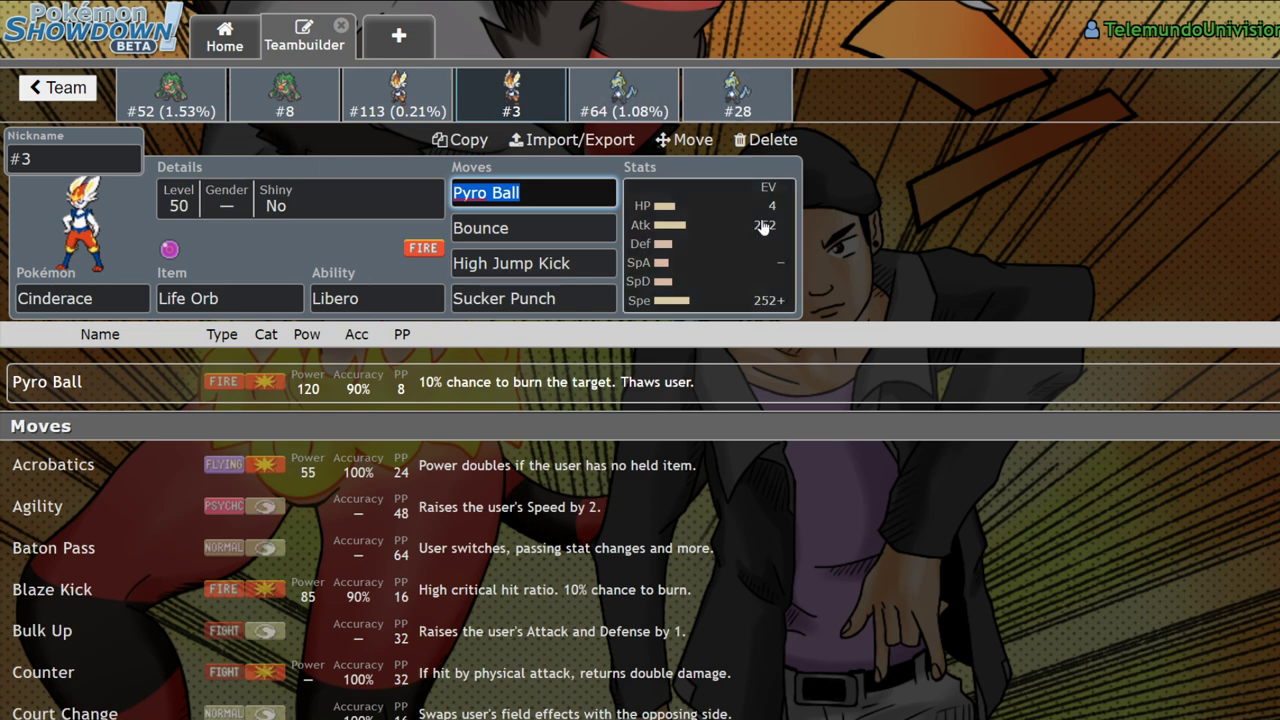
Compare the #52 and #8 Rillaboom sets, check the #8's Knock Off and U-turn details, and return to the #28 Inteleon
{"action": "left_click", "coordinate": [140, 115]}
{"action": "left_click", "coordinate": [303, 103]}
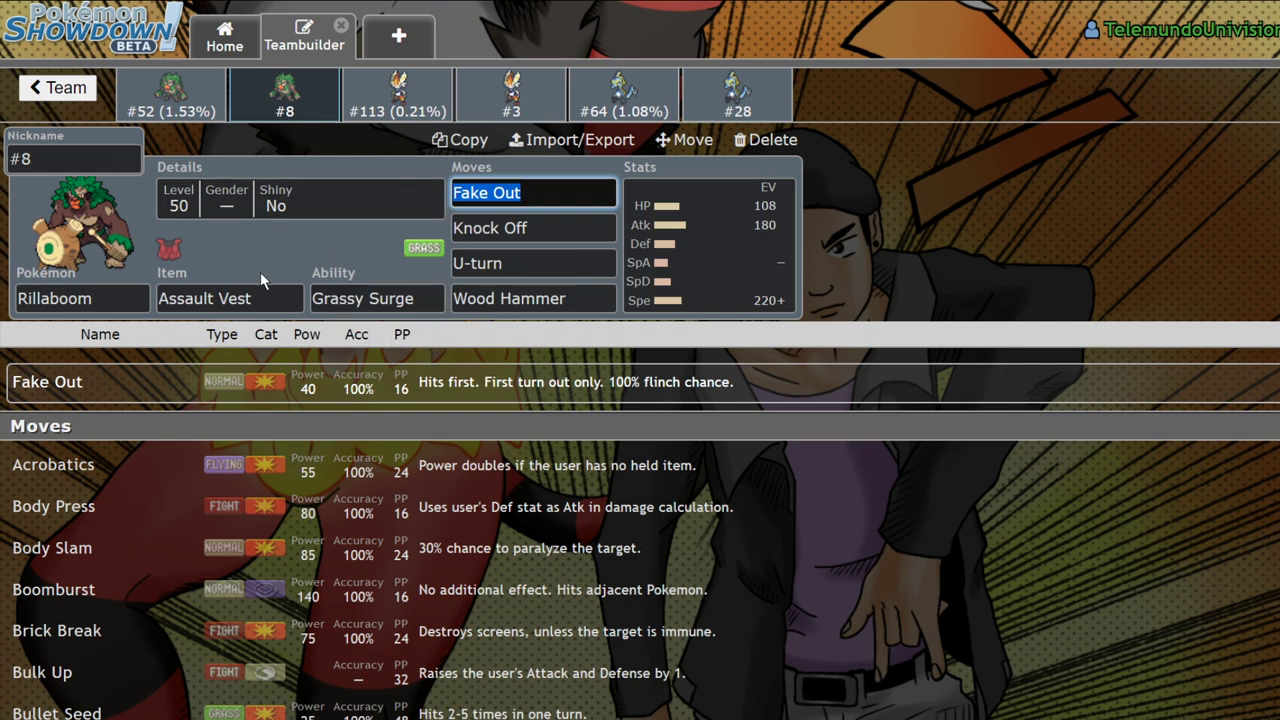
{"action": "left_click", "coordinate": [548, 238]}
{"action": "left_click", "coordinate": [533, 270]}
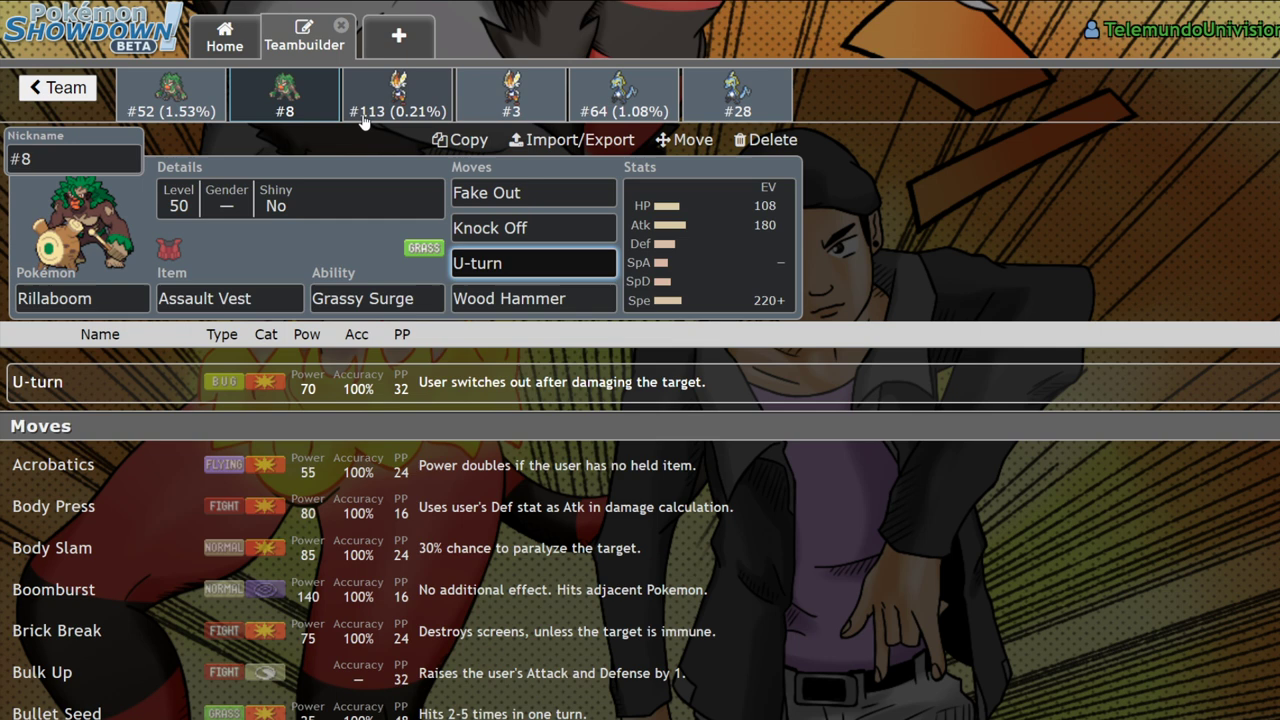
{"action": "left_click", "coordinate": [727, 113]}
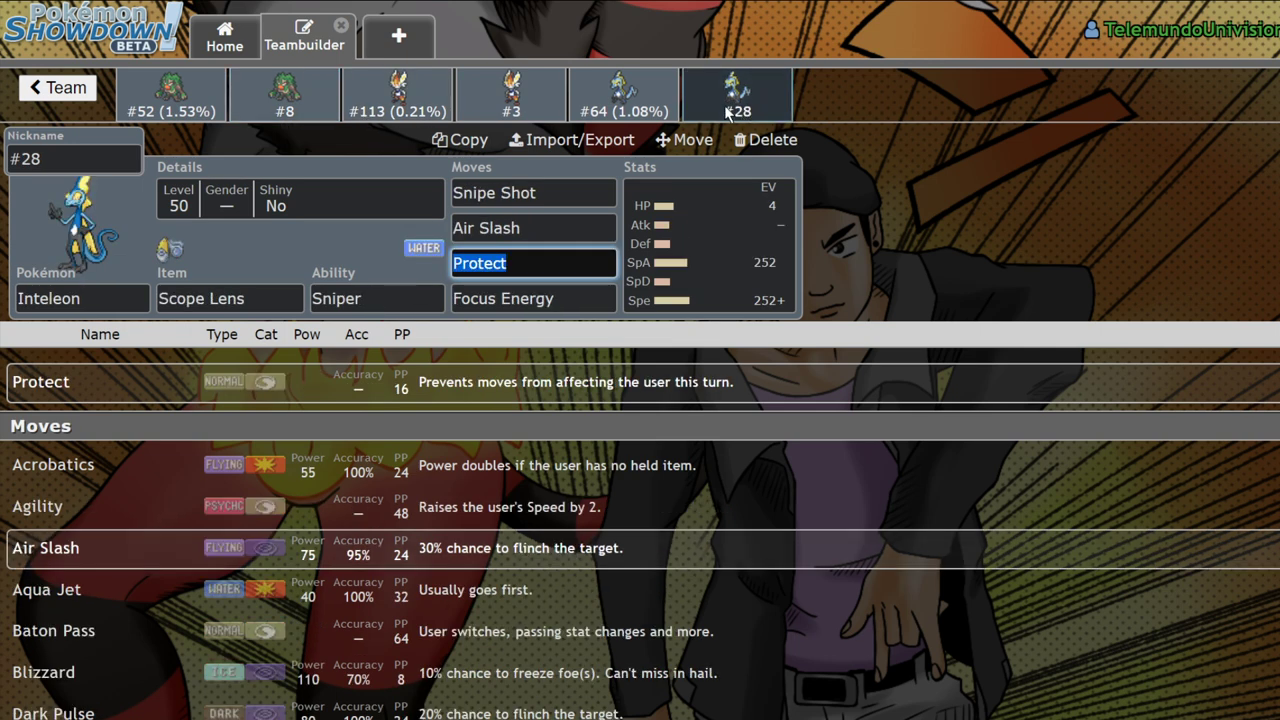